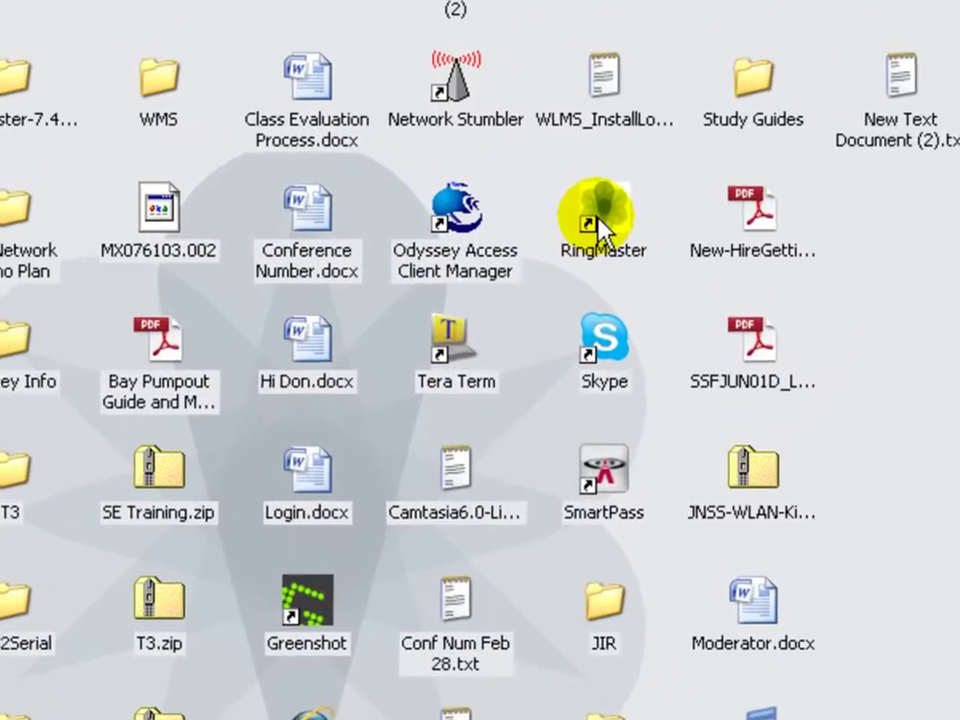
Launch RingMaster and connect to its services at address 127.0.0.1 on port 448, leaving the user name and password blank.
double_click(648, 183)
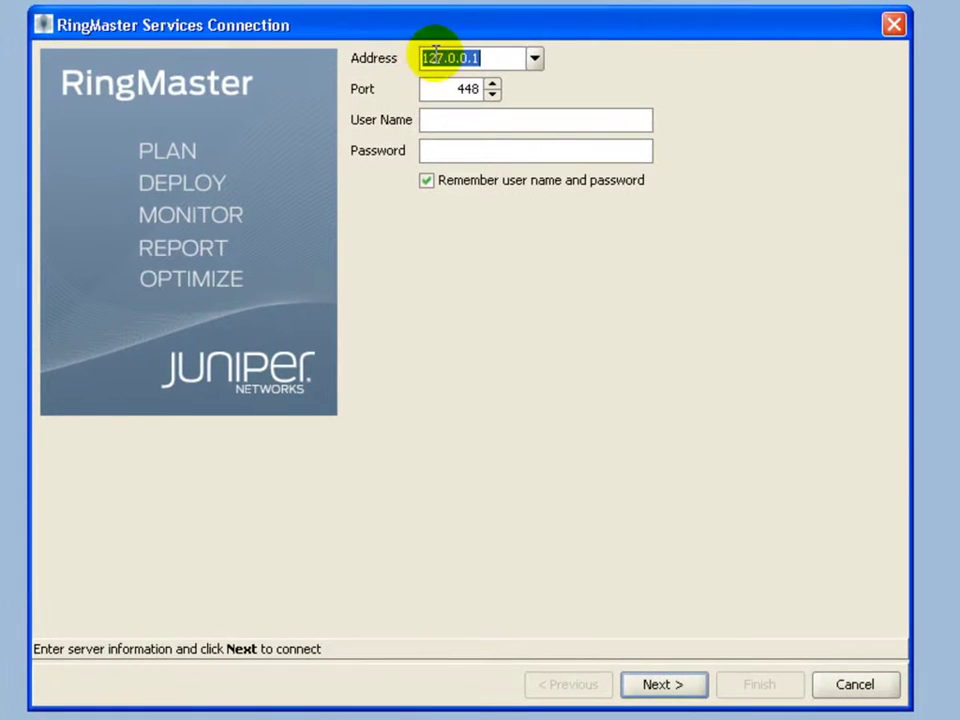
click(435, 55)
double_click(443, 57)
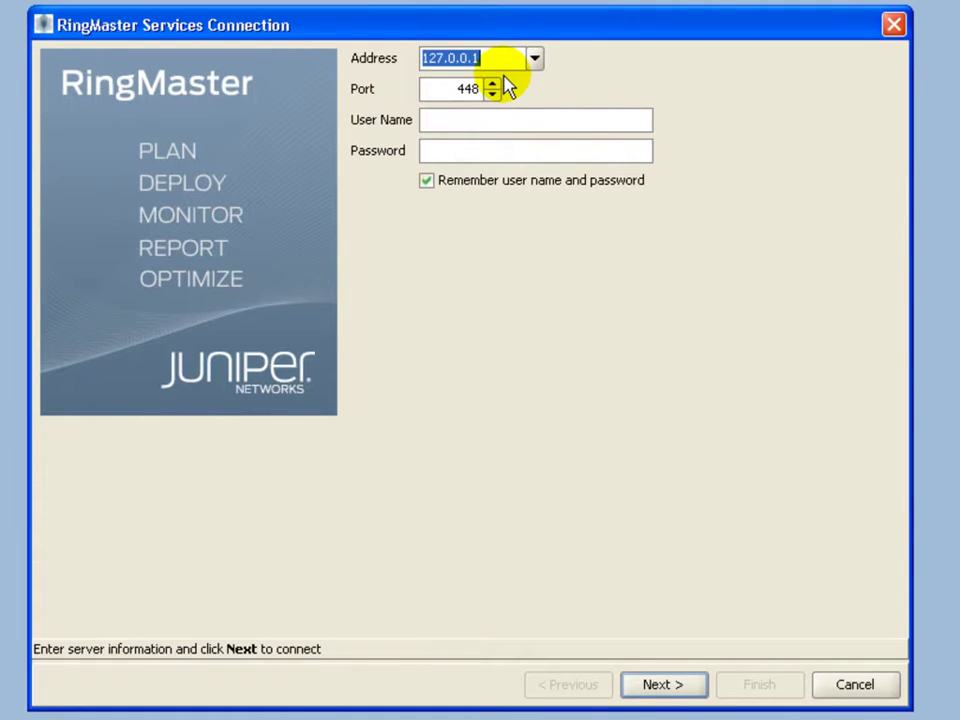
double_click(467, 89)
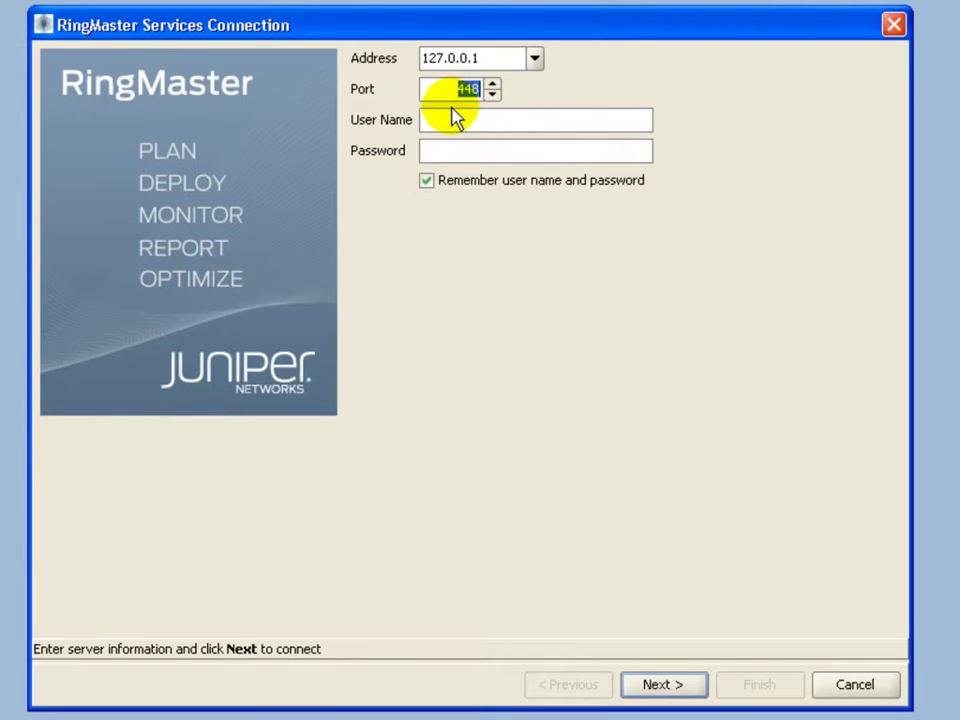
click(446, 118)
click(430, 152)
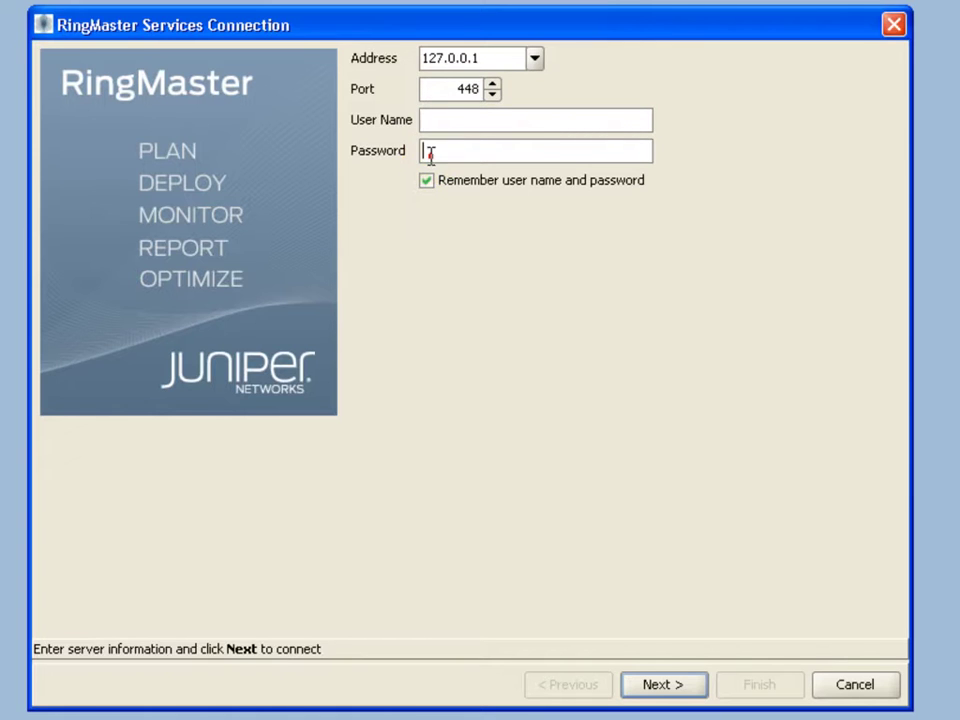
click(671, 688)
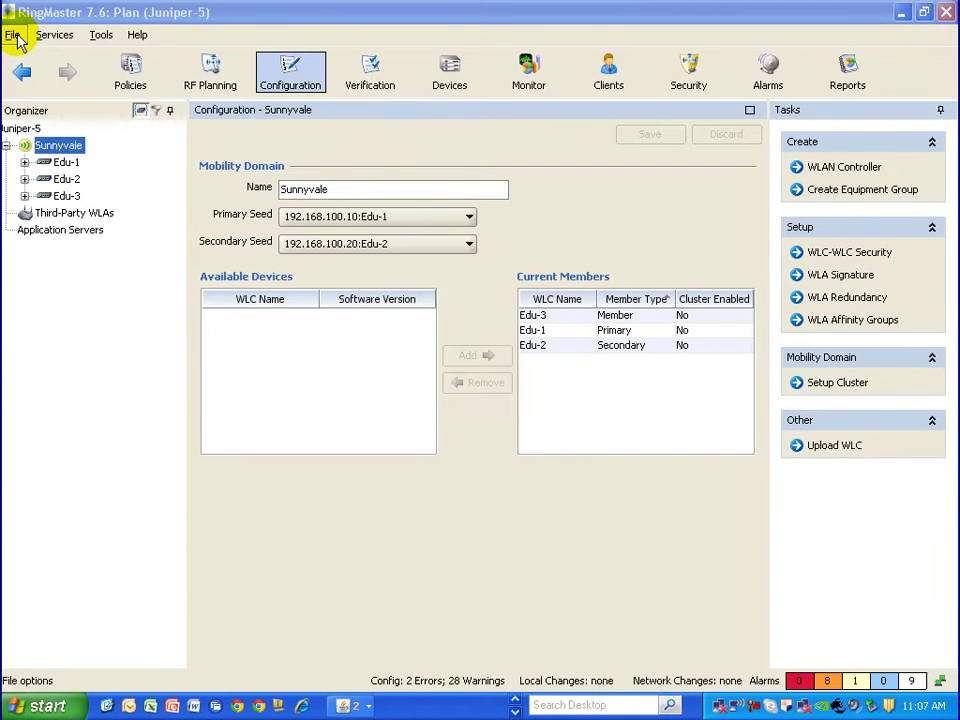
click(13, 36)
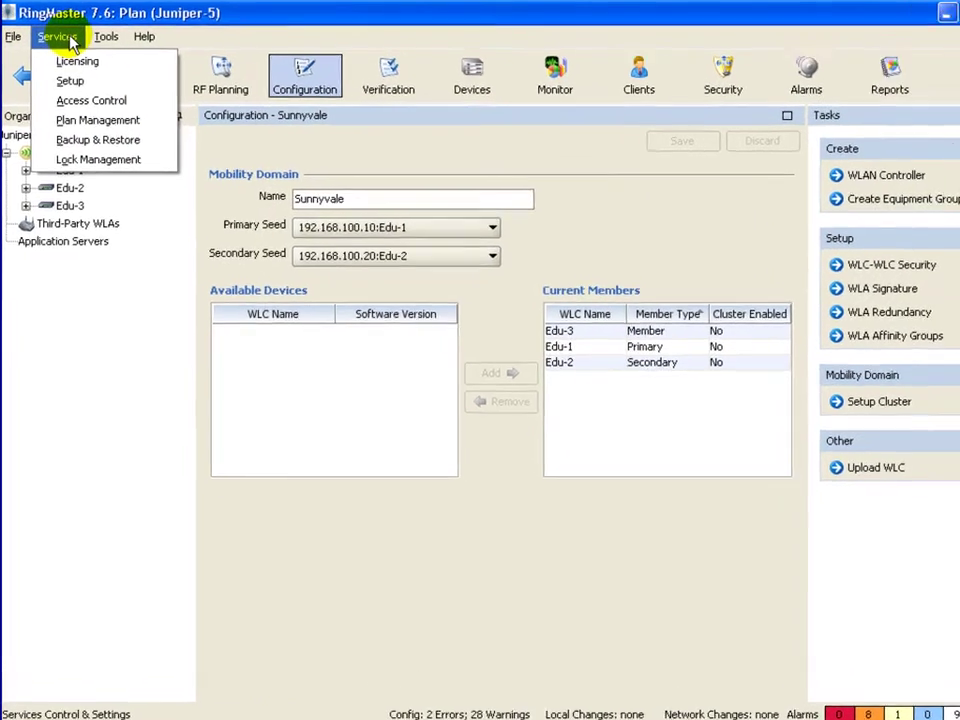
mouse_move(98, 40)
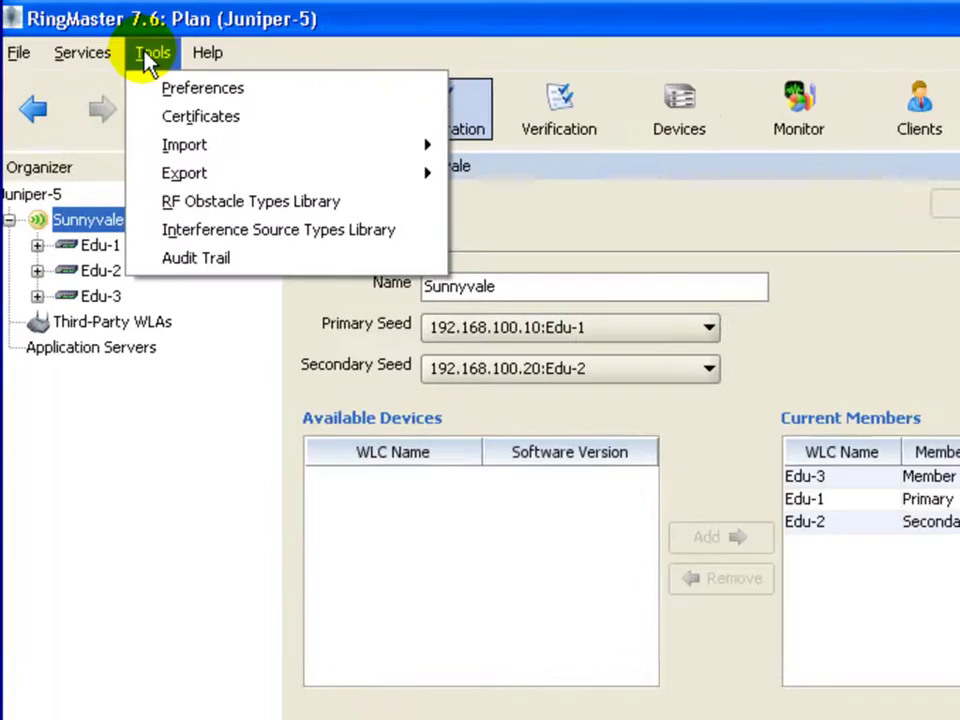
mouse_move(206, 56)
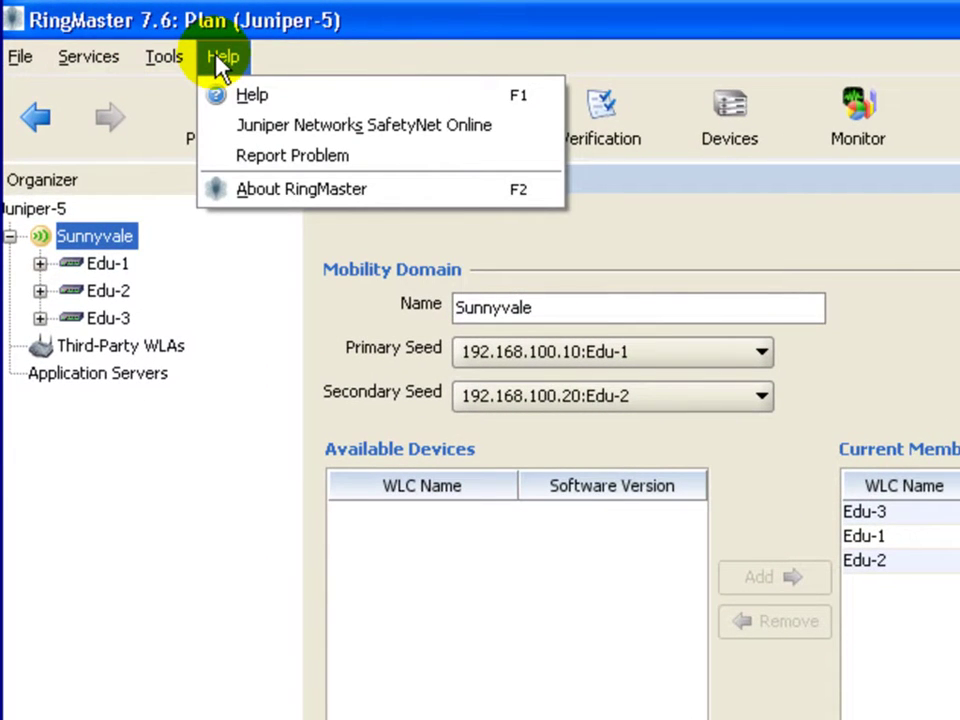
mouse_move(164, 56)
click(245, 410)
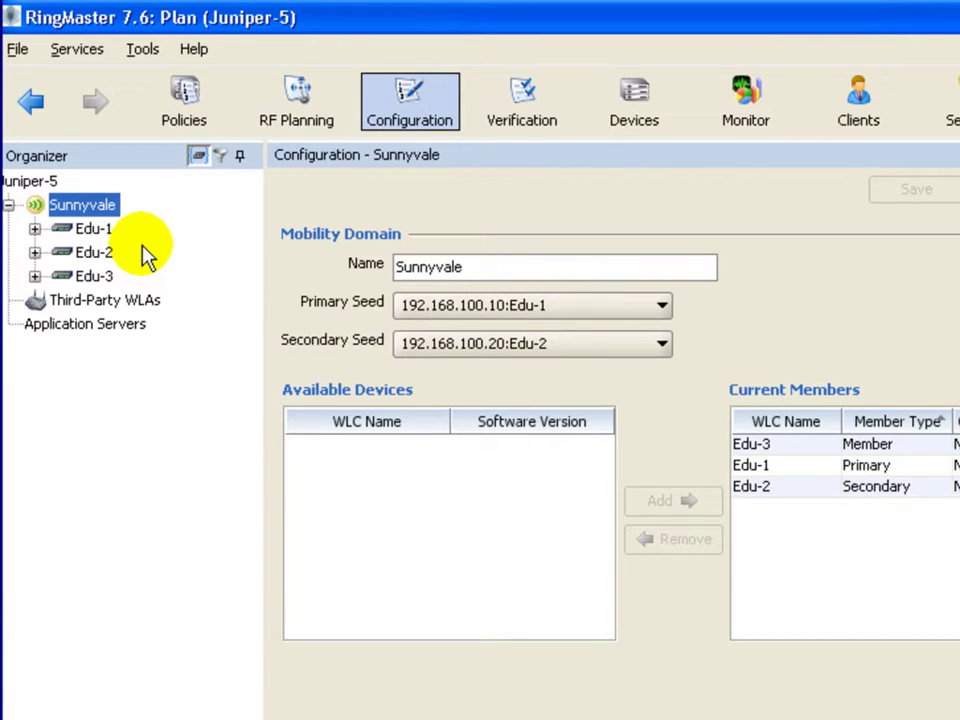
Examine the Open service profile's general and RSN properties in the wireless services of controller Edu-1, leaving them unchanged.
double_click(91, 232)
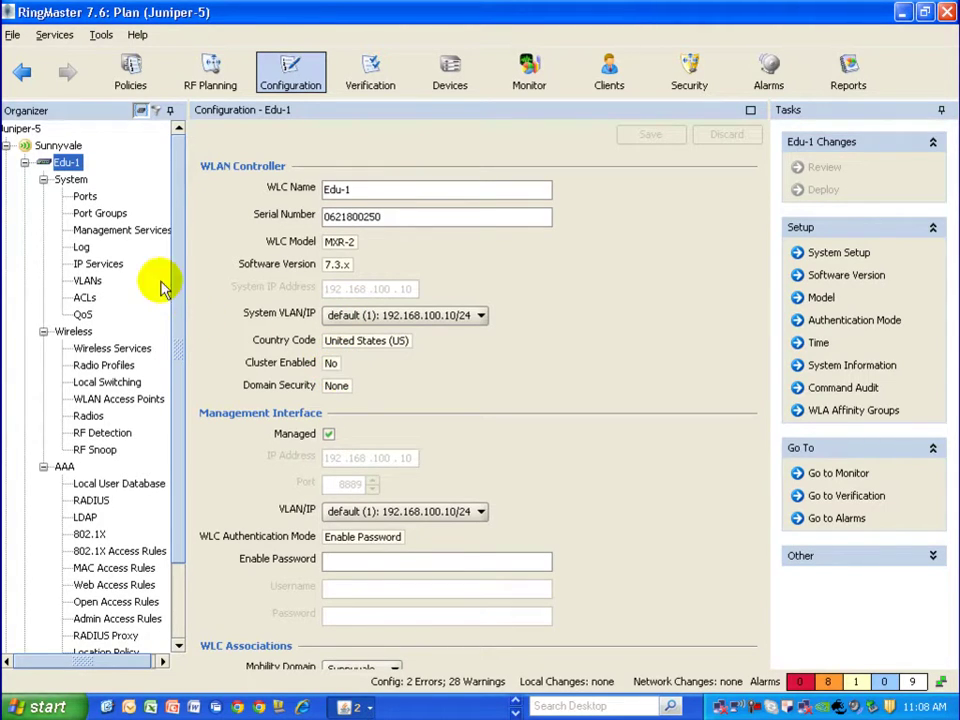
click(128, 350)
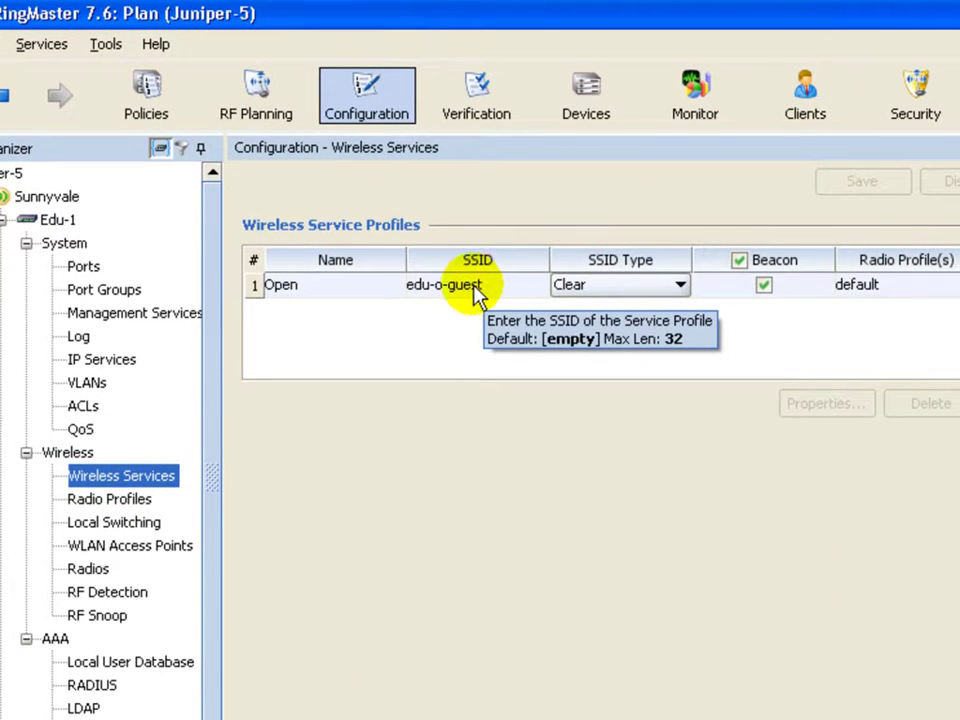
click(483, 285)
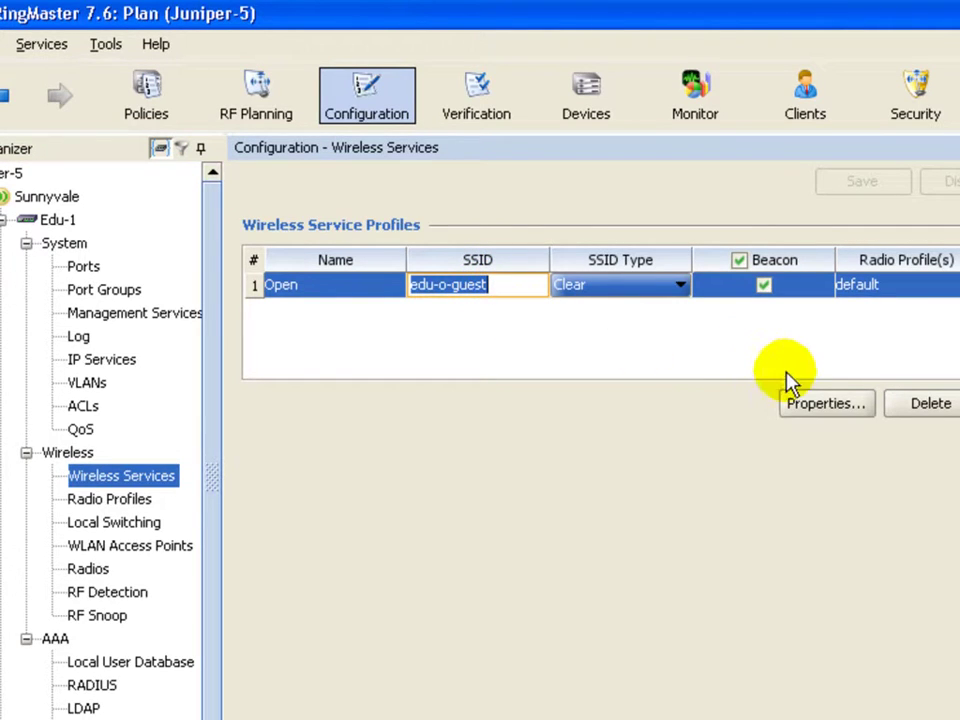
click(815, 403)
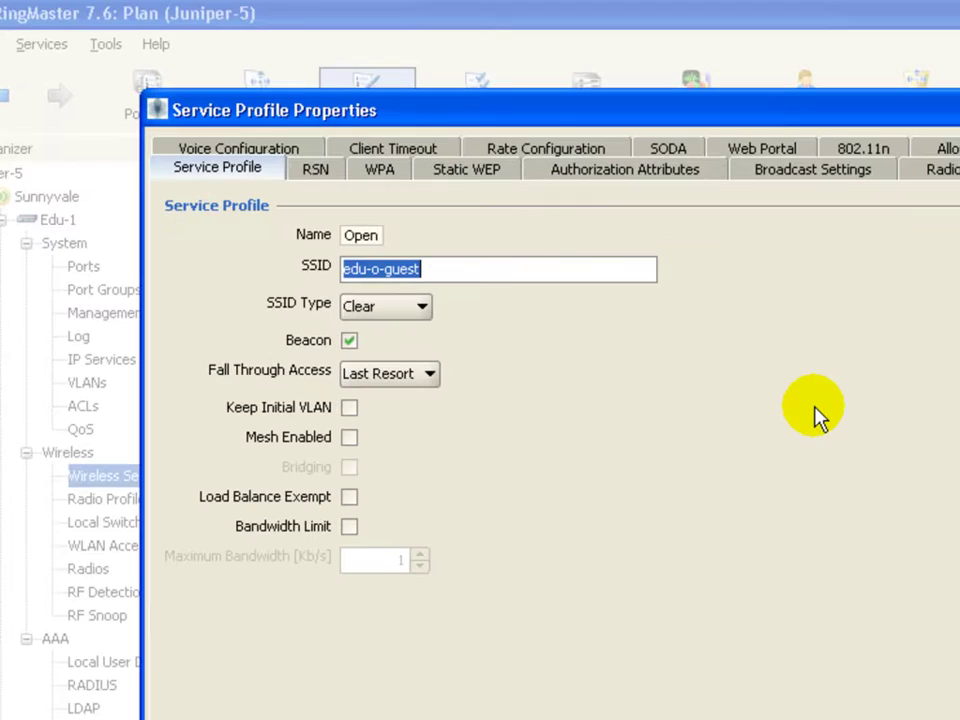
click(317, 172)
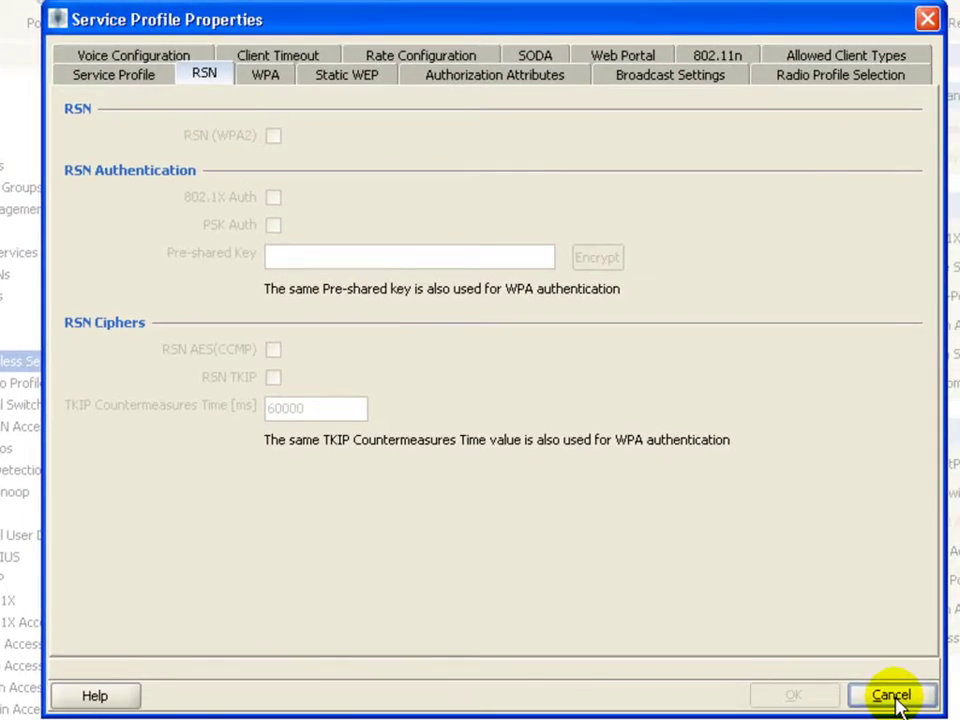
click(893, 698)
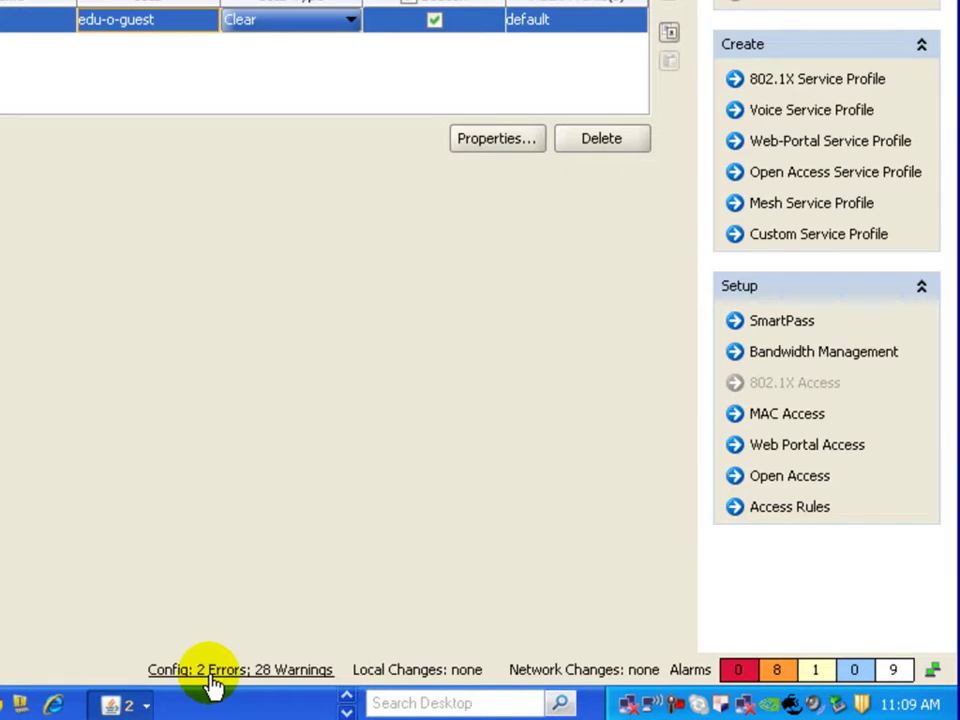
Review the configuration errors and warnings in the verification list, and return to the configuration view.
click(275, 683)
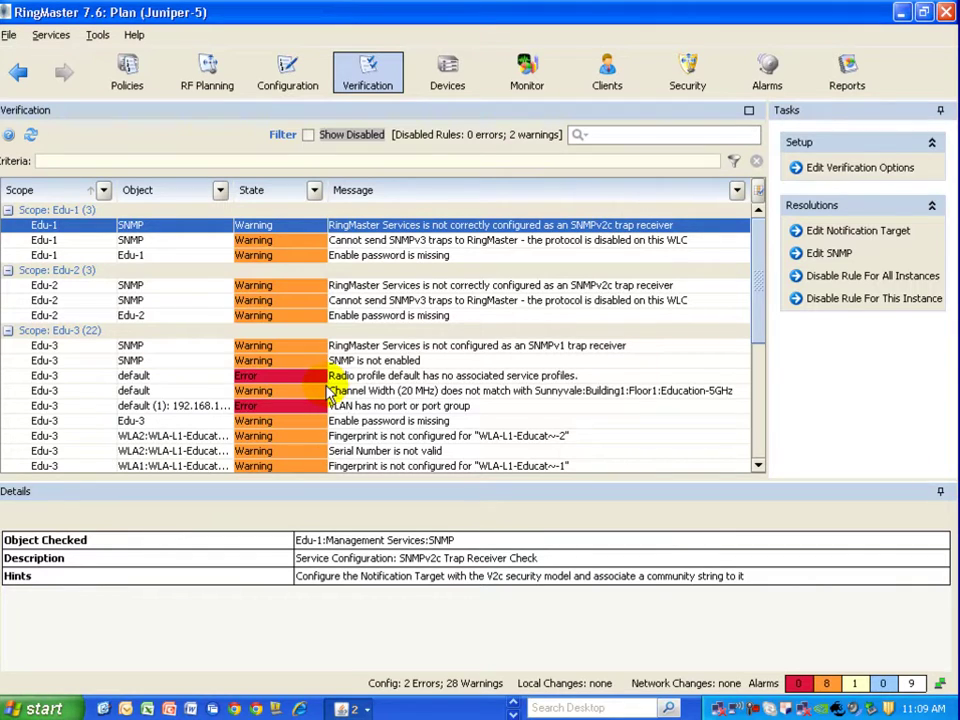
click(310, 92)
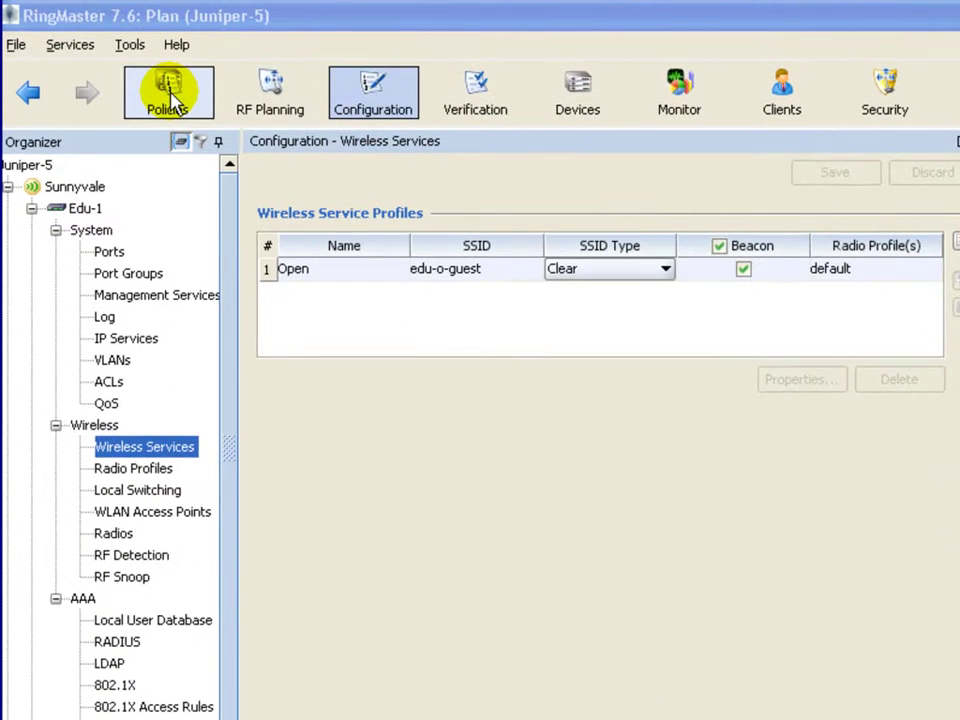
Examine the RADIUS policy's associated devices and its AAA settings for the RADIUS server and server group.
click(168, 92)
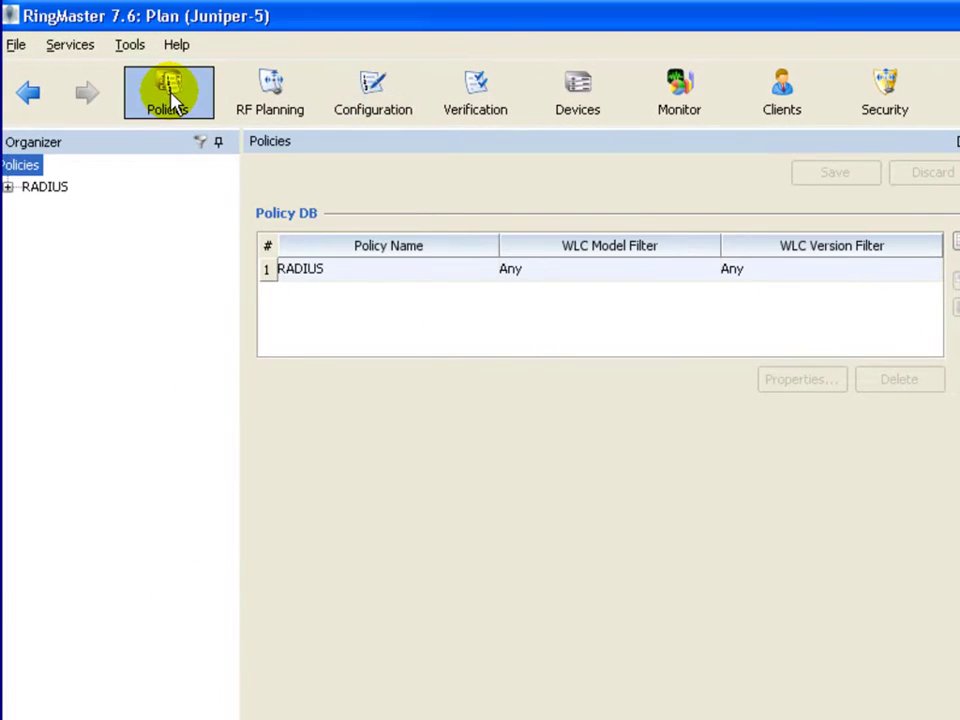
click(7, 157)
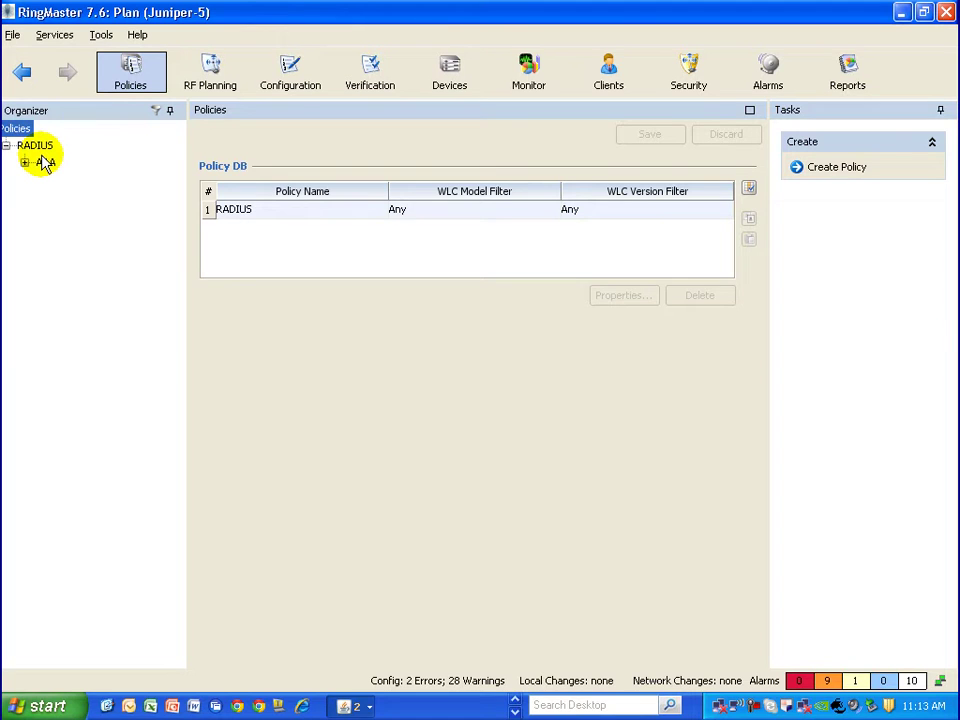
click(35, 146)
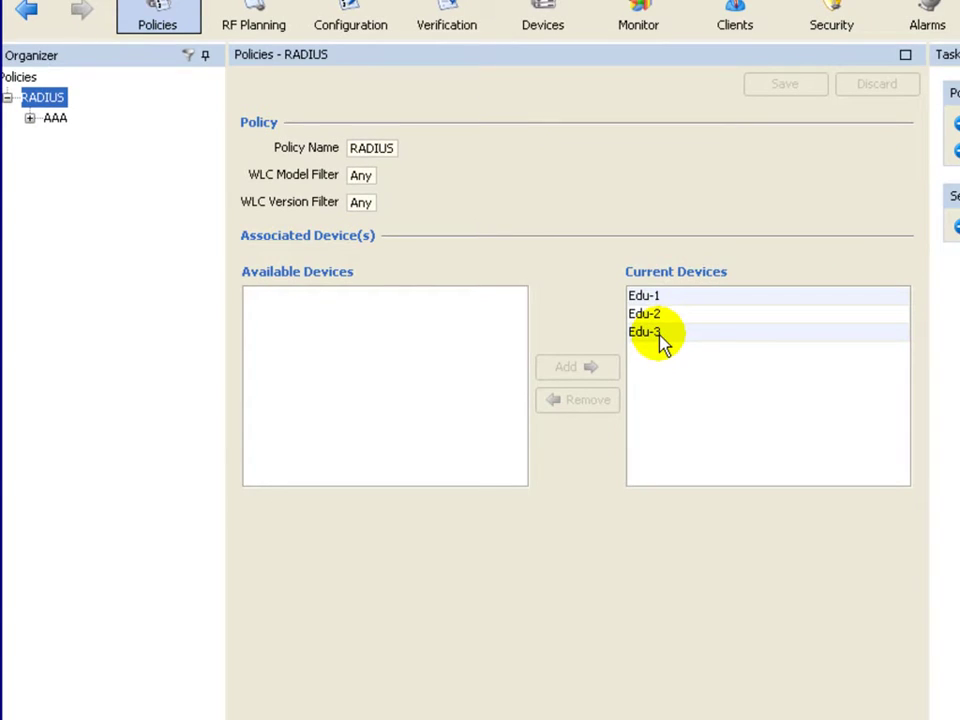
click(30, 117)
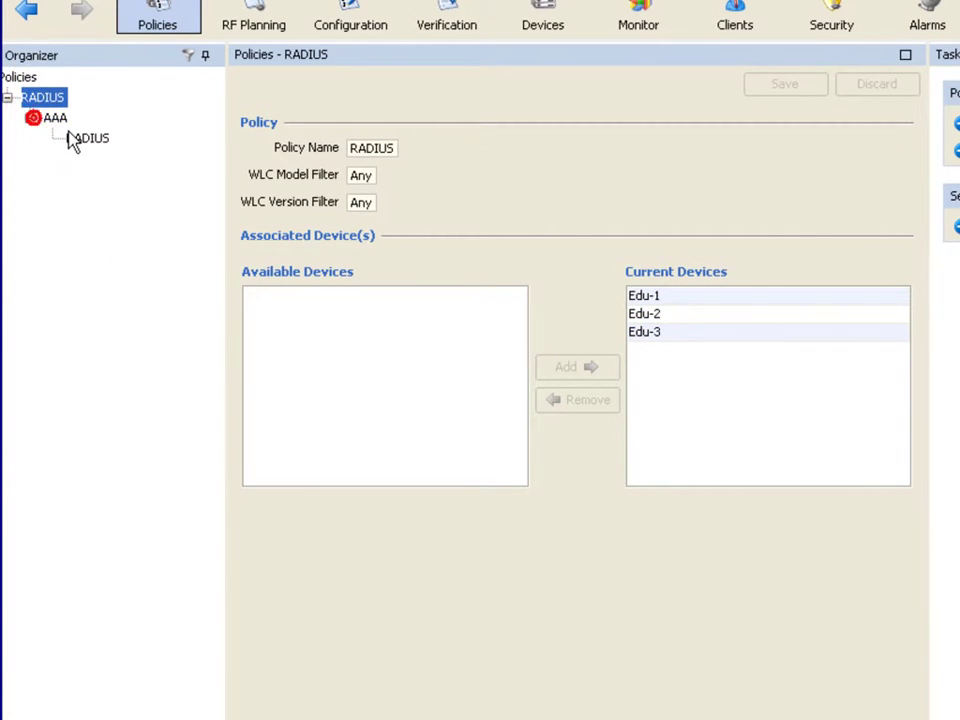
click(55, 118)
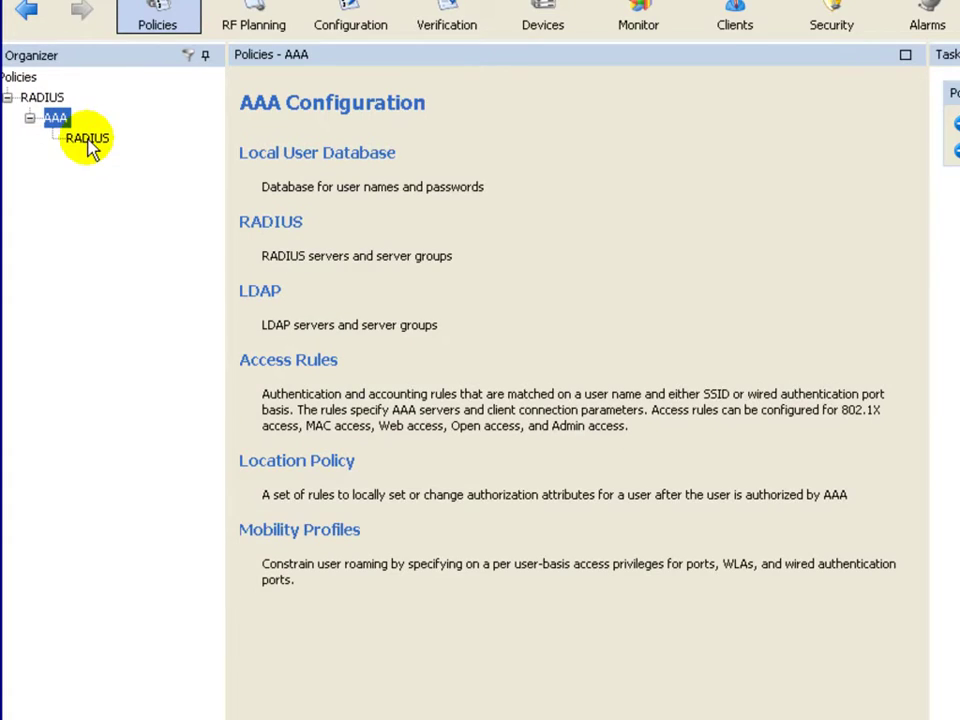
click(89, 141)
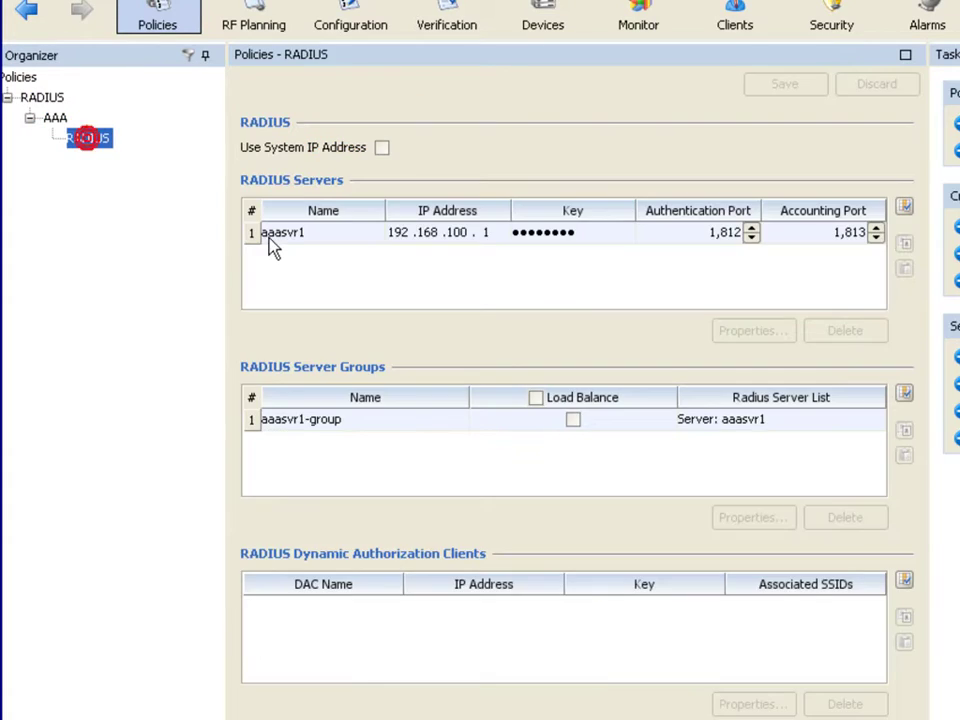
click(455, 232)
click(452, 424)
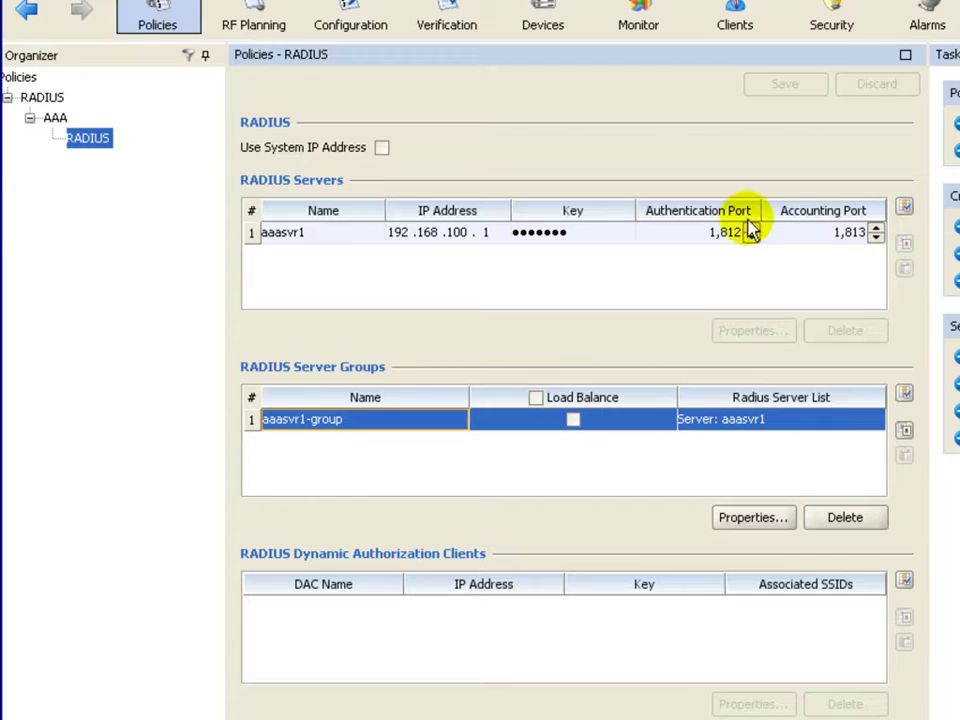
Apply the RADIUS policy changes to the devices Edu-1, Edu-2 and Edu-3.
click(958, 150)
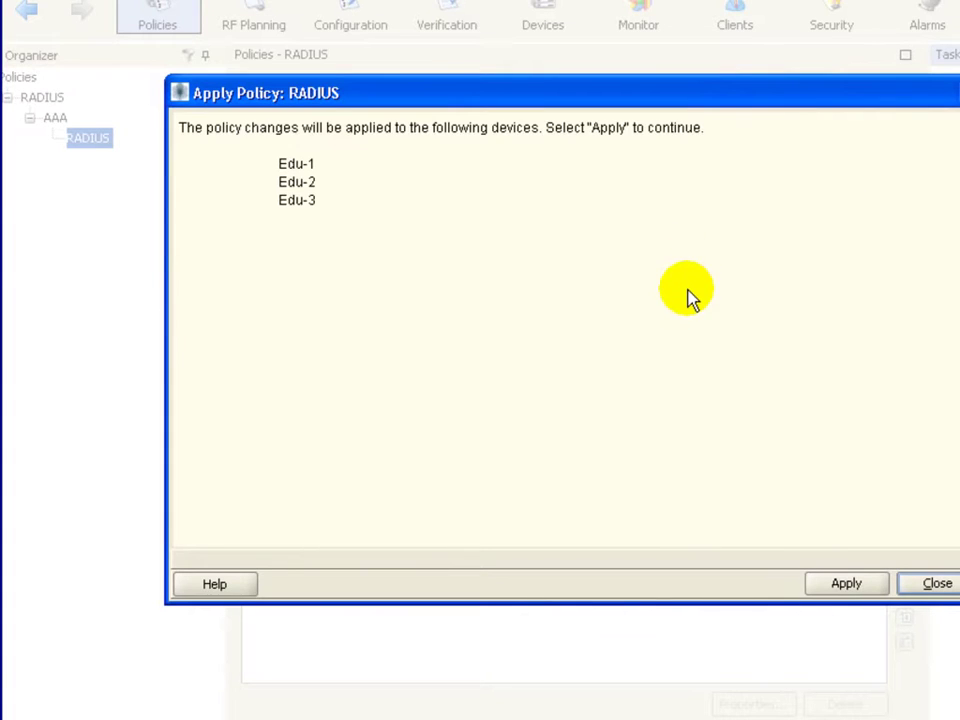
click(716, 552)
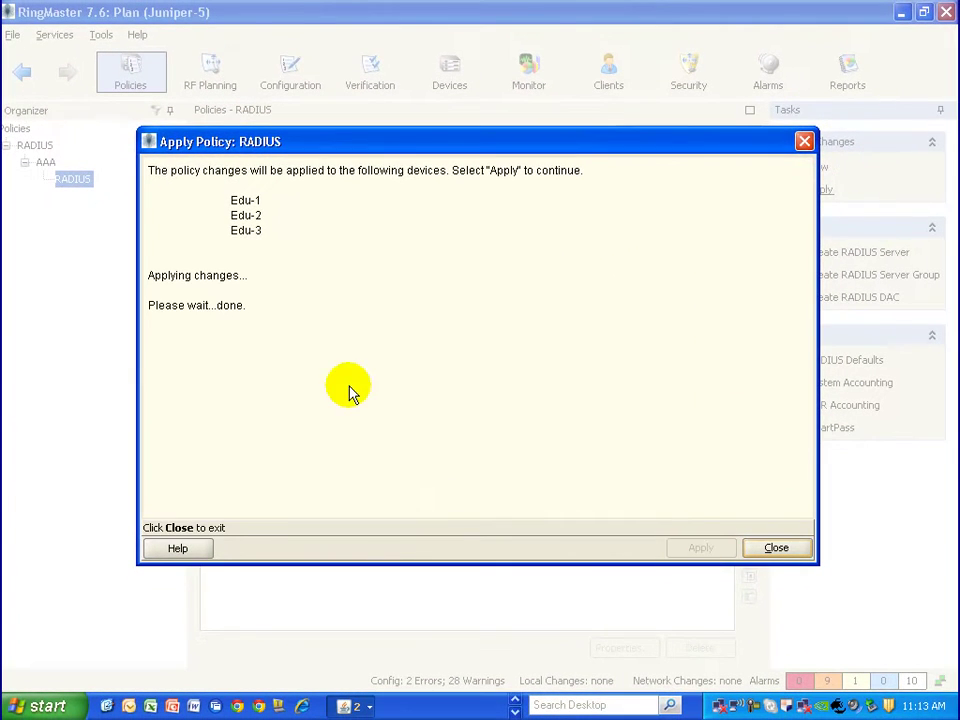
click(776, 548)
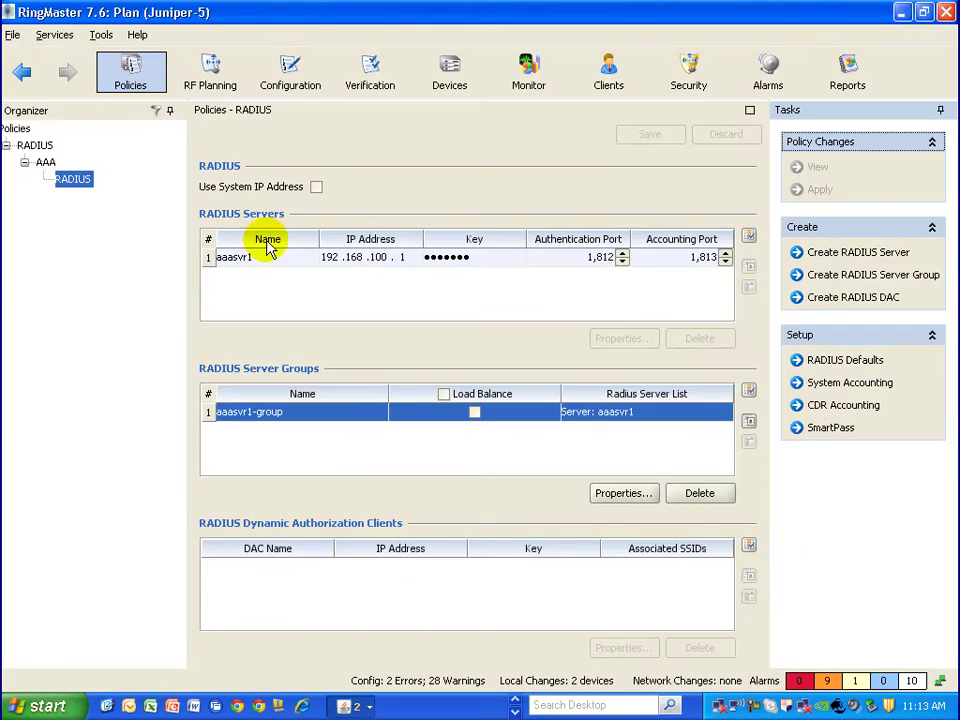
Check the RADIUS server aaasvr1 in the AAA configuration of controller Edu-1.
click(280, 86)
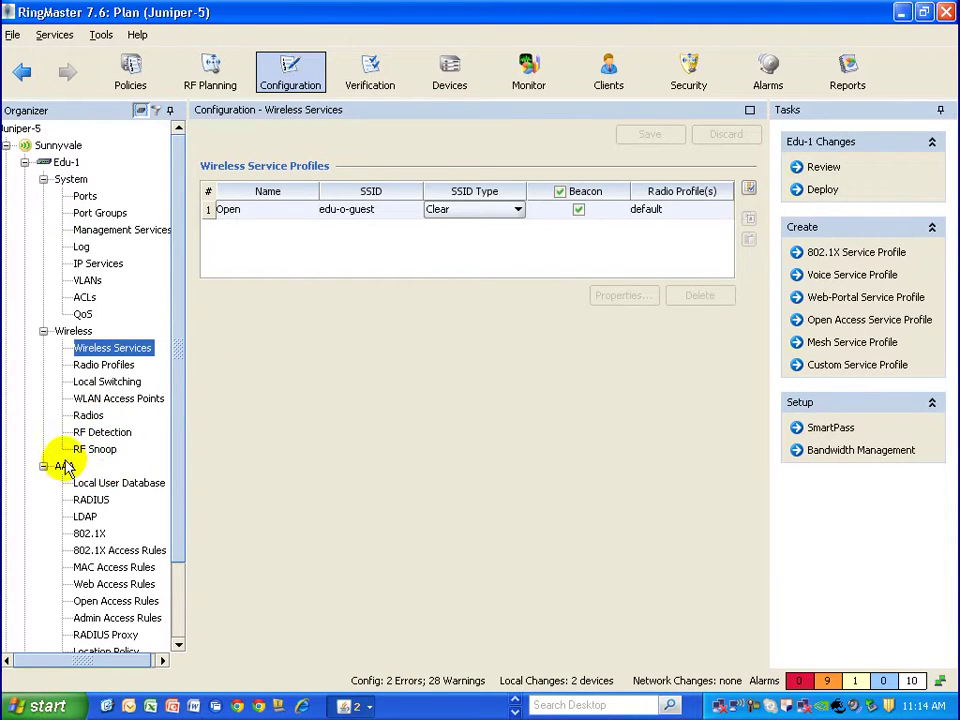
click(88, 500)
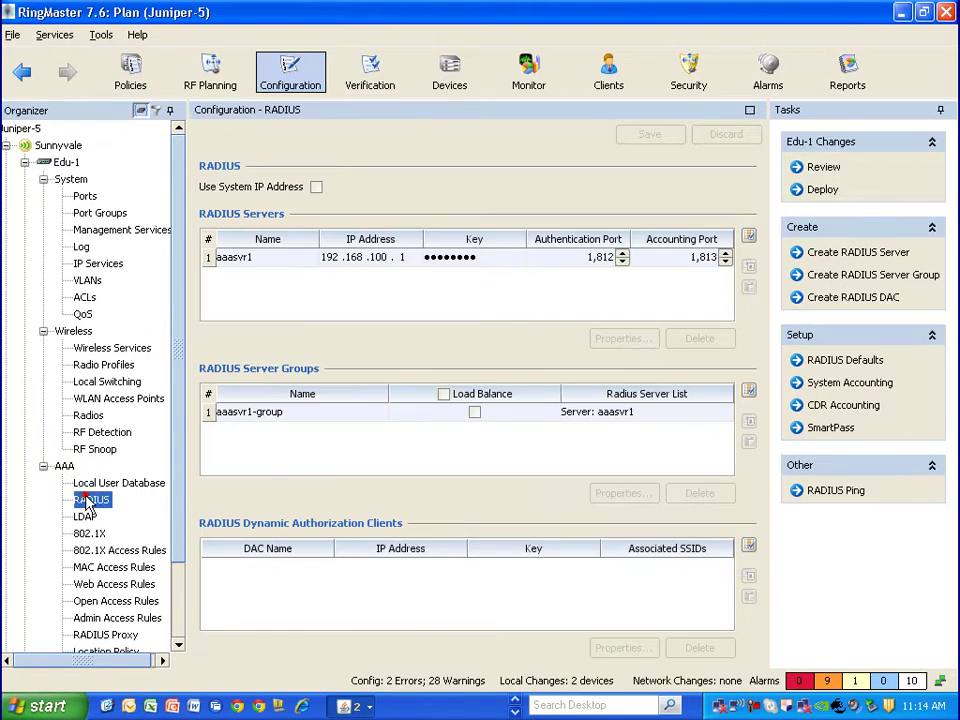
click(330, 259)
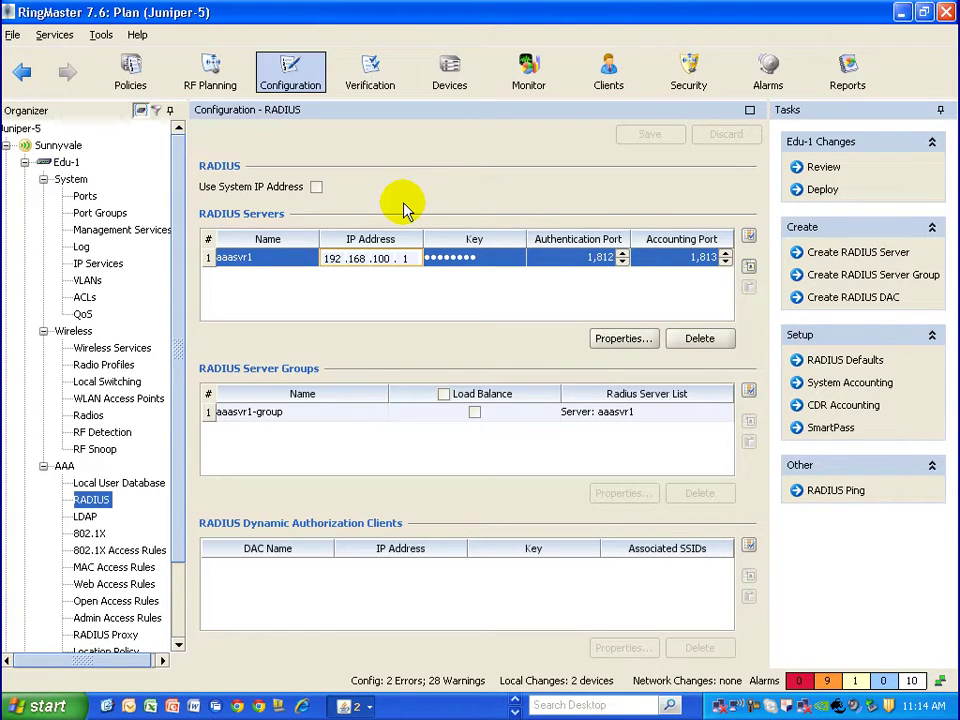
Open the RF planning floor plan of Floor1 in Building1 at the Sunnyvale site.
click(130, 75)
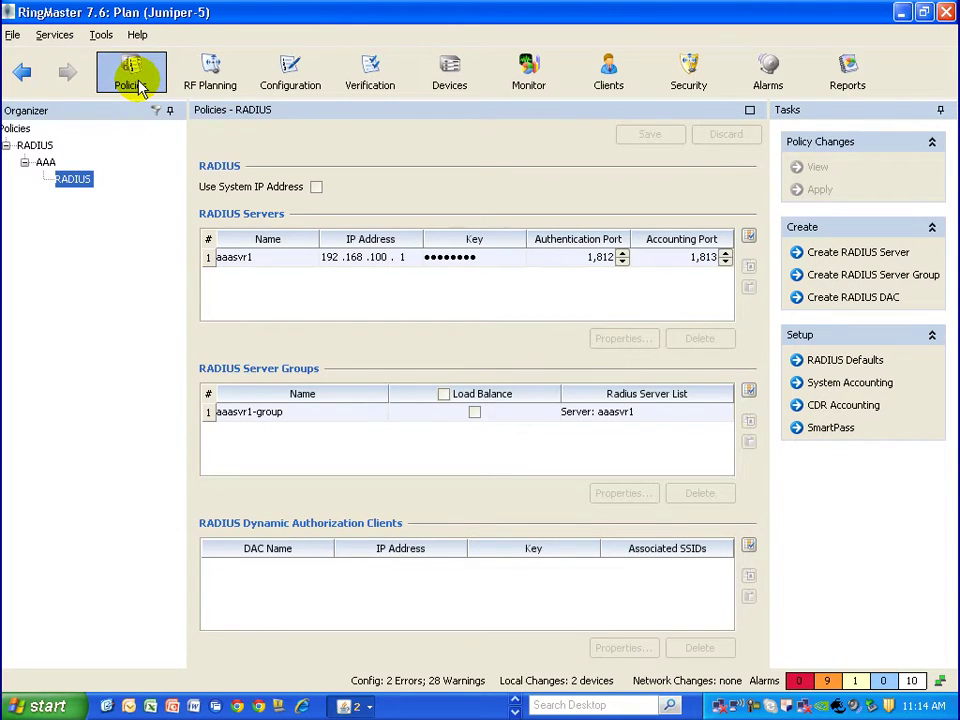
click(206, 84)
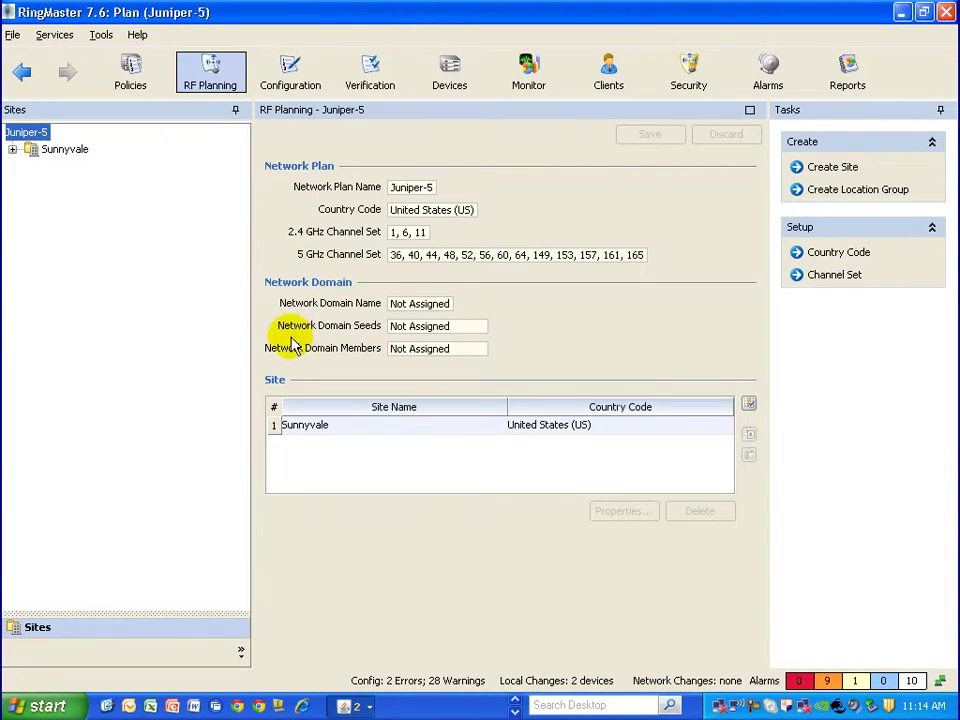
click(12, 149)
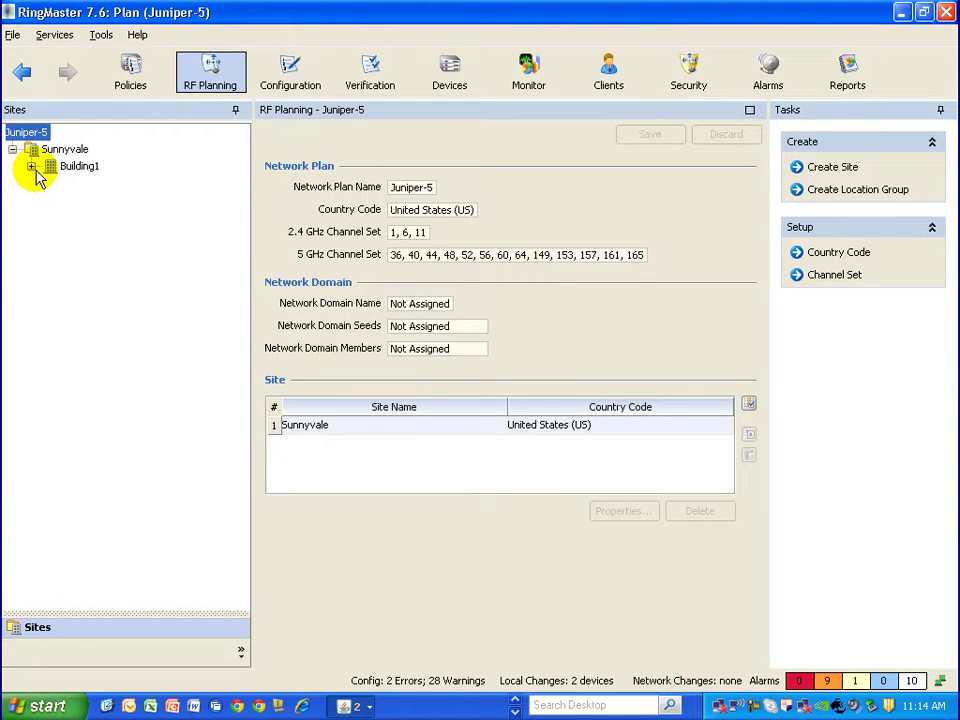
click(31, 166)
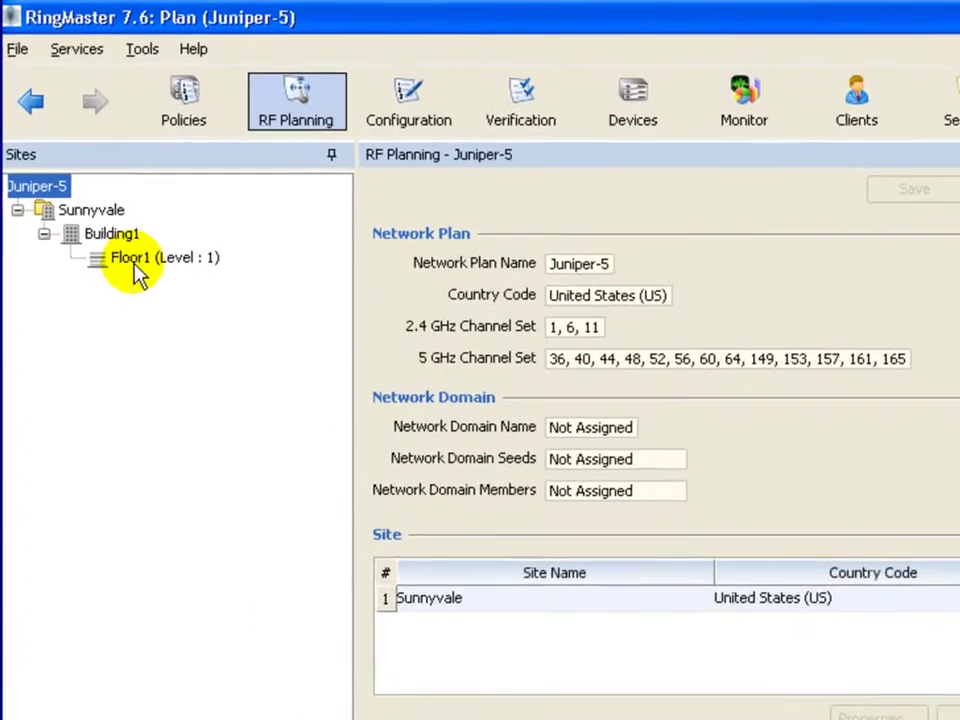
click(92, 183)
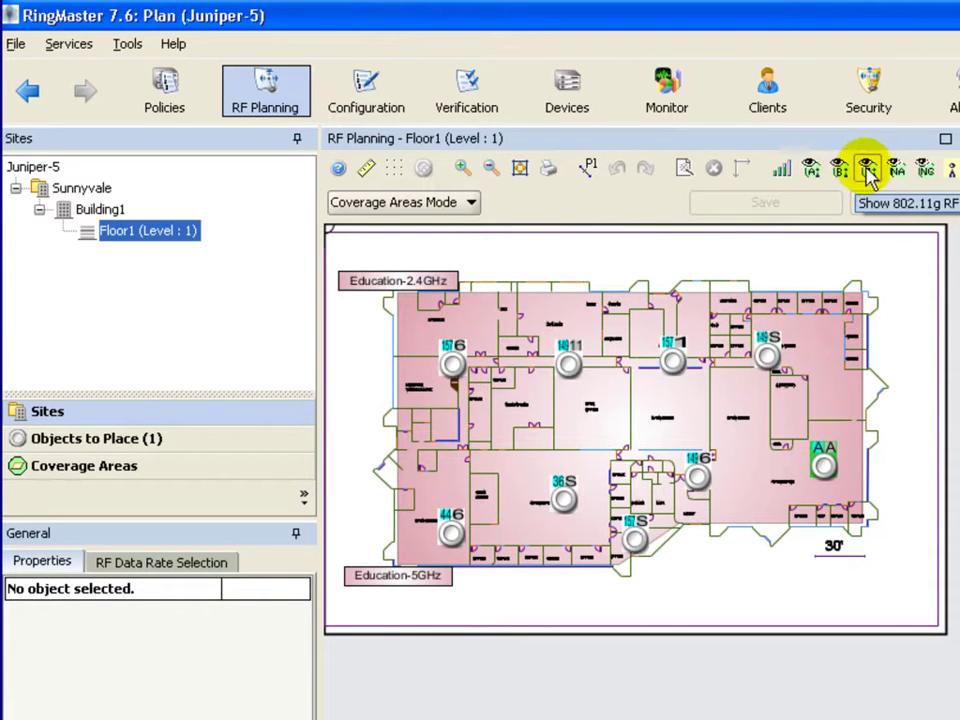
Display the 2.4 GHz RF coverage on the Floor1 plan, and replace it with the 802.11na coverage.
click(921, 172)
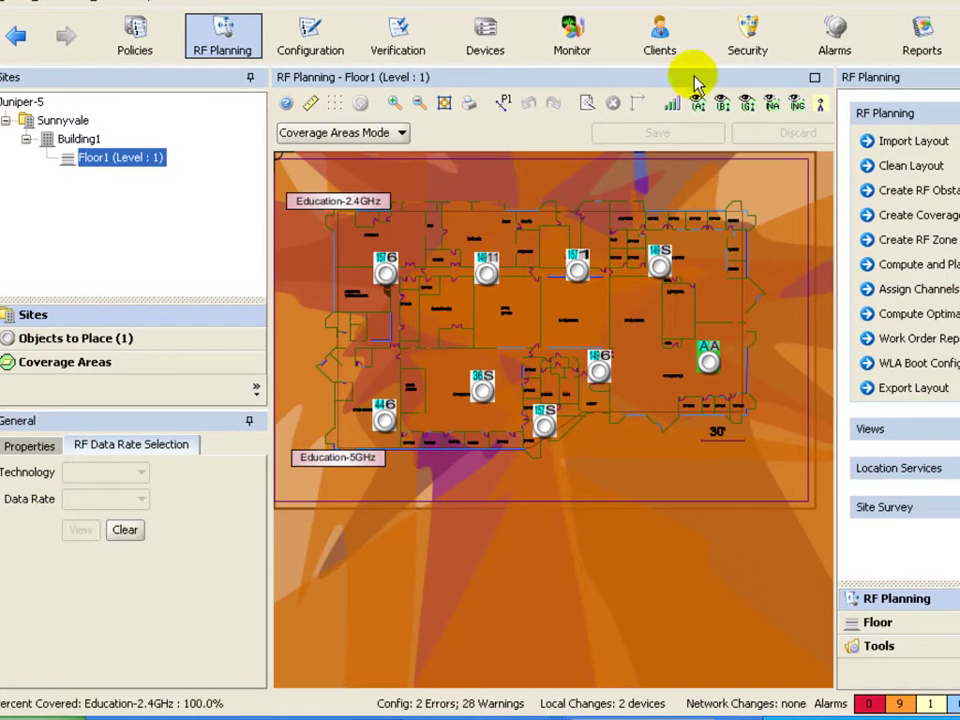
click(821, 105)
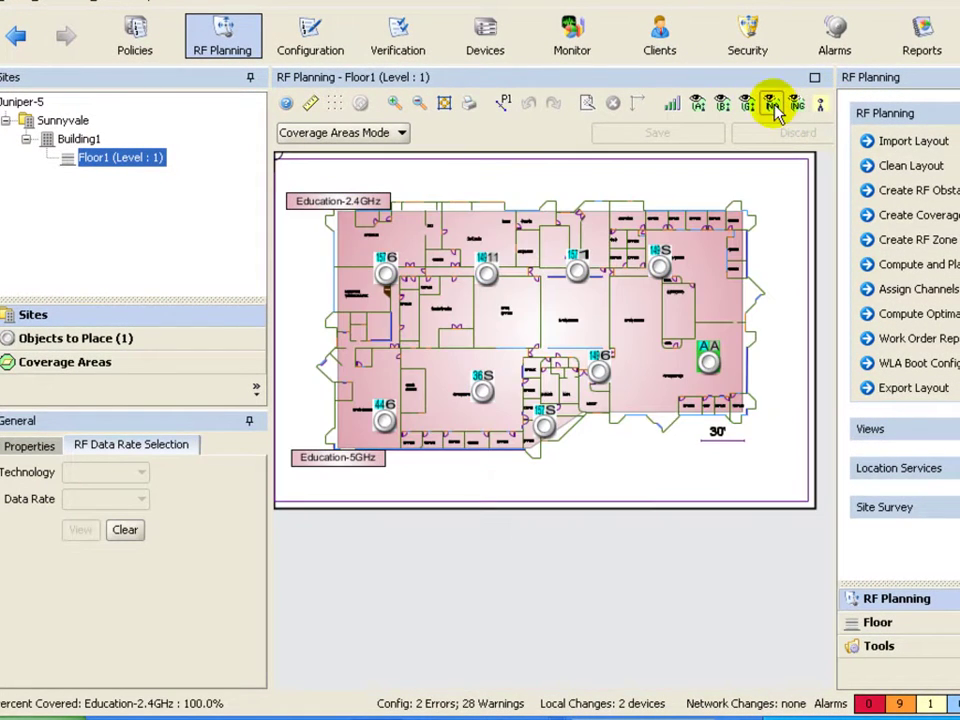
click(773, 104)
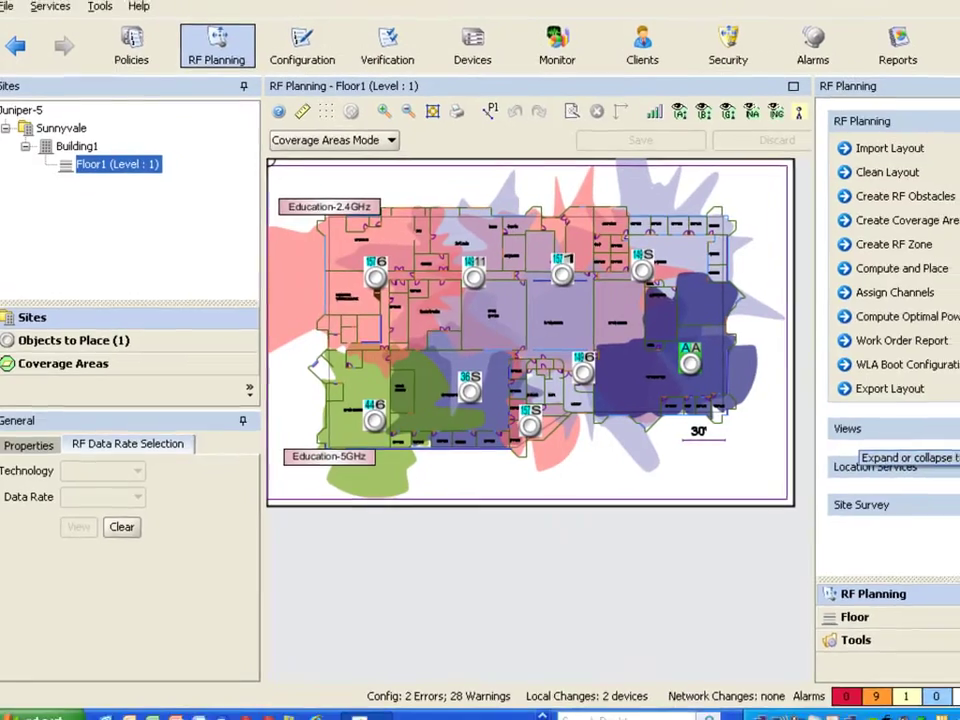
Examine the RSSI view of Floor1 for 802.11g, checking the weak-signal rooms and the wall attenuation there.
click(900, 429)
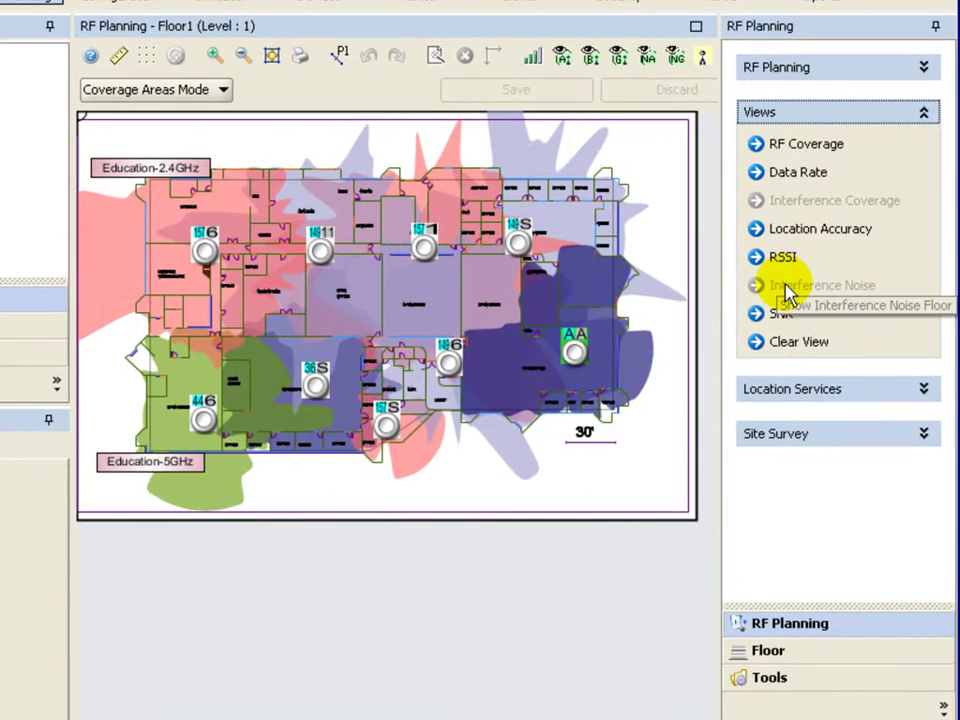
click(783, 260)
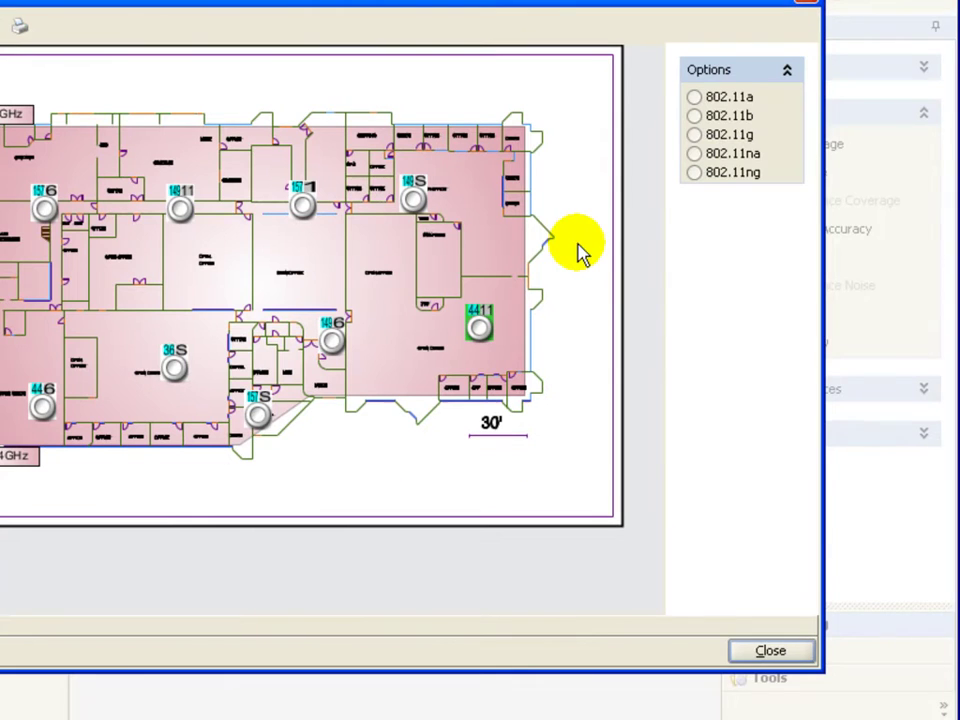
click(694, 134)
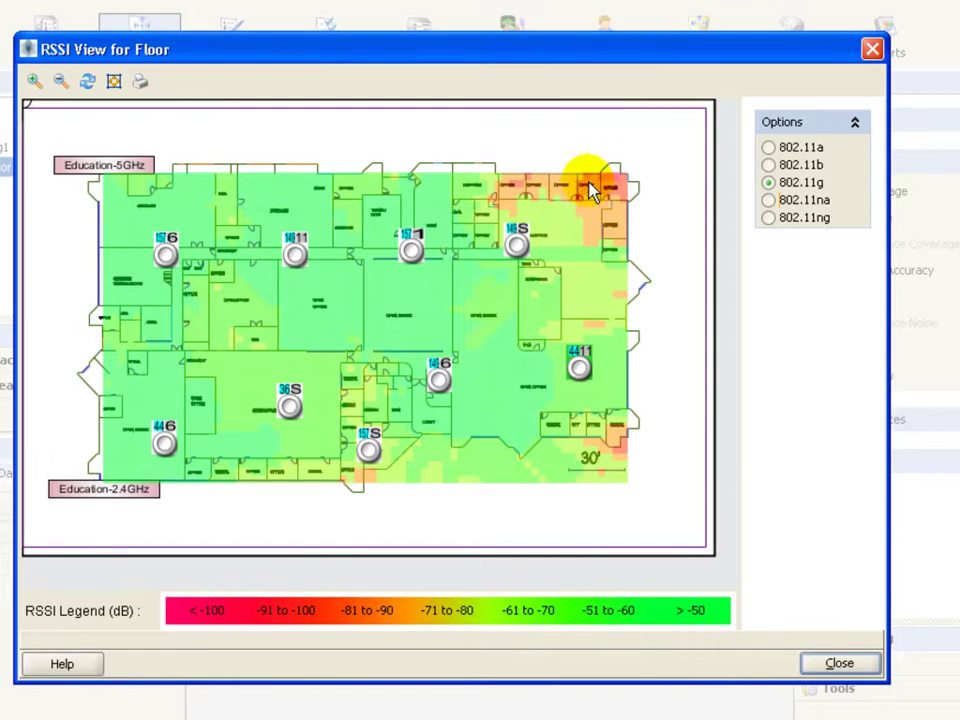
mouse_move(612, 180)
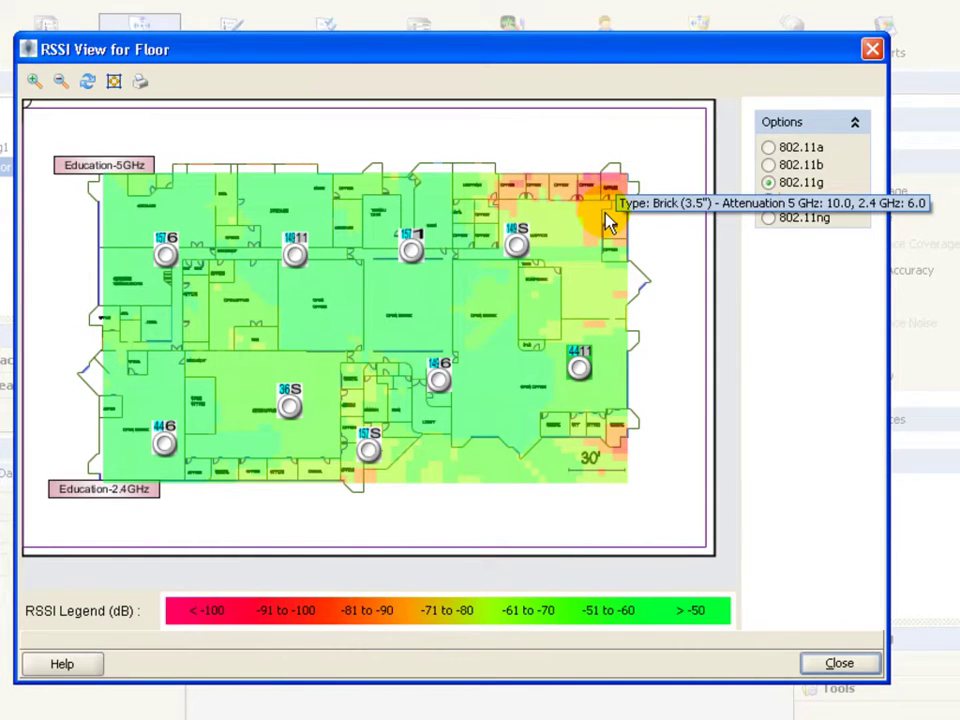
click(831, 666)
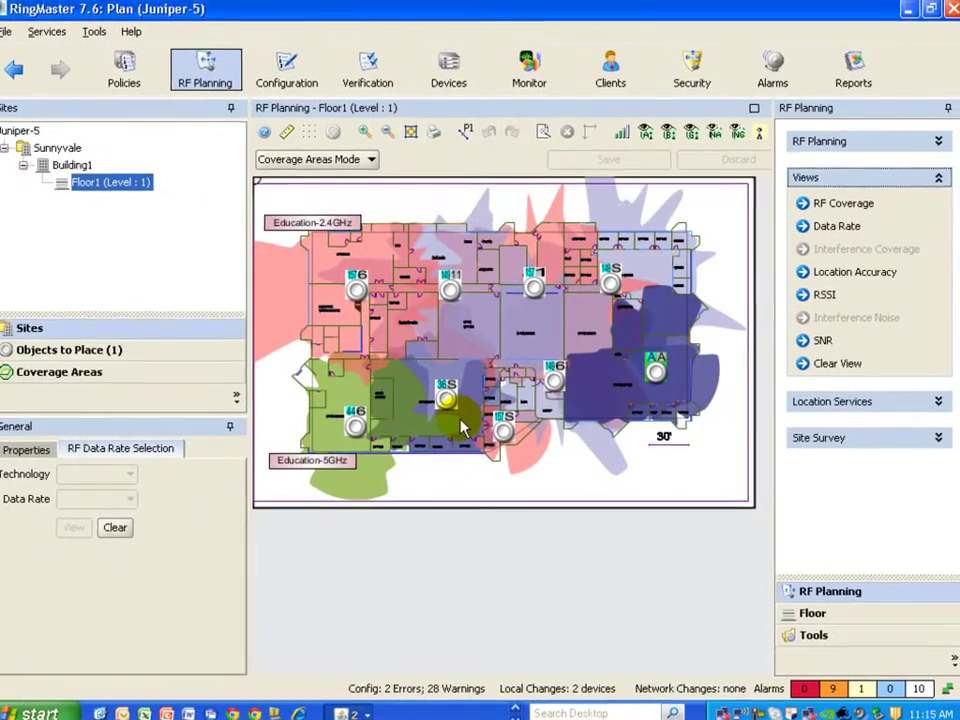
mouse_move(465, 422)
mouse_down()
mouse_move(467, 411)
mouse_move(321, 347)
mouse_move(413, 322)
mouse_move(457, 296)
mouse_up()
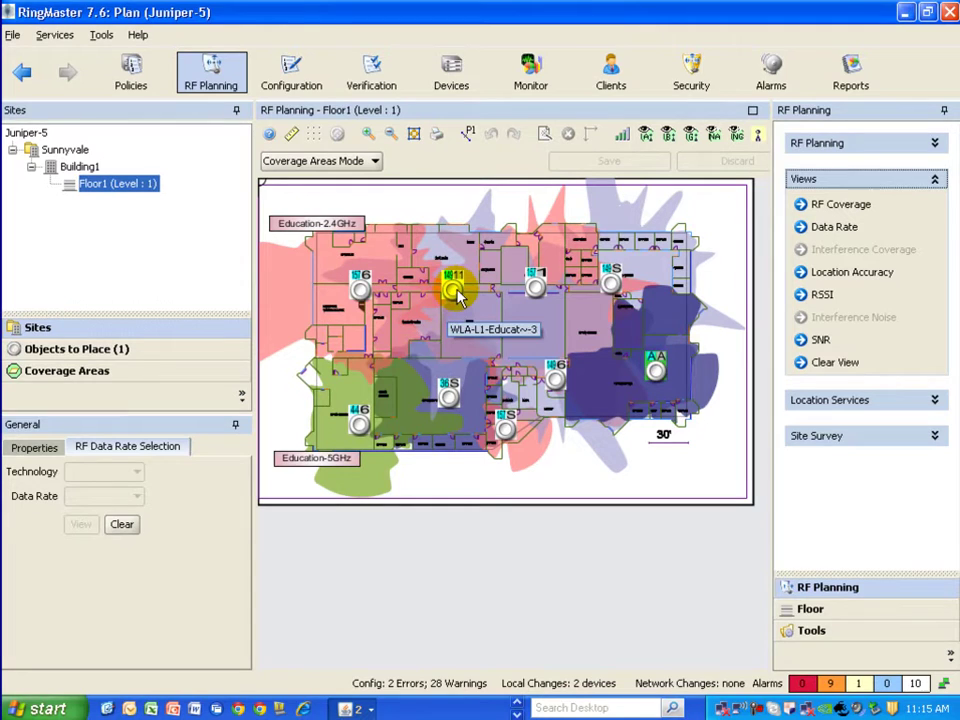
Disable PoE on Ethernet port 2 of controller Edu-1 and deploy the saved configuration change.
click(290, 80)
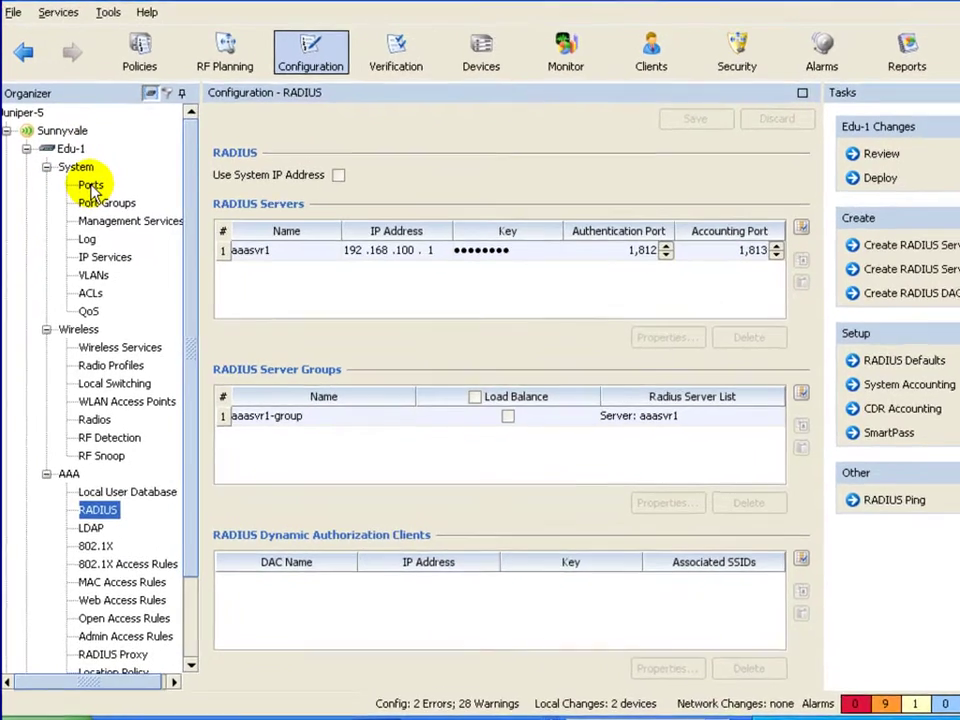
click(85, 197)
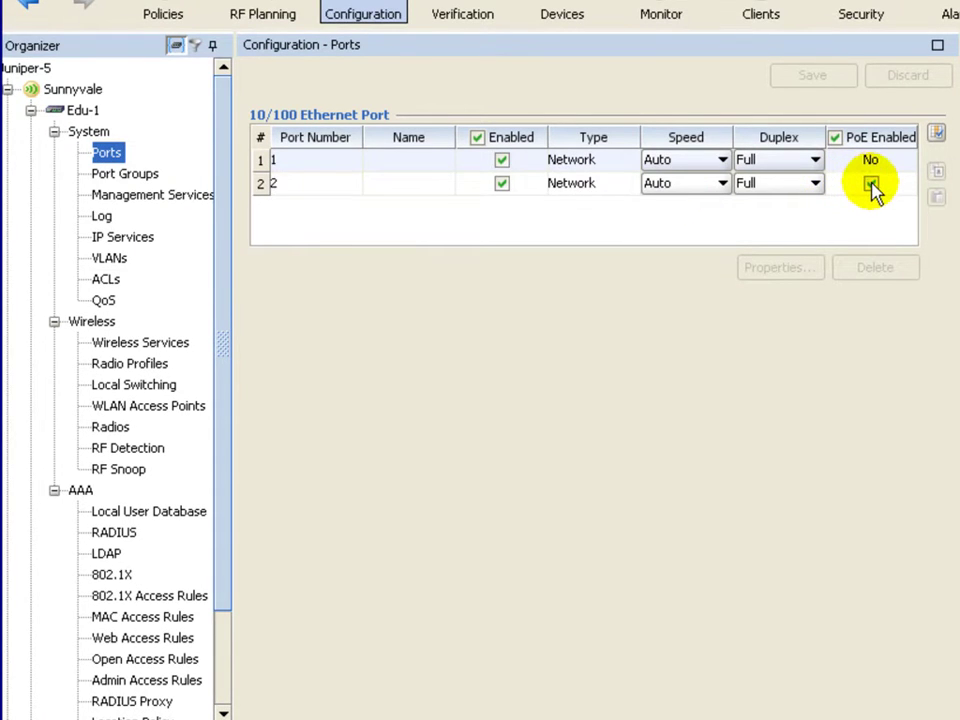
click(872, 185)
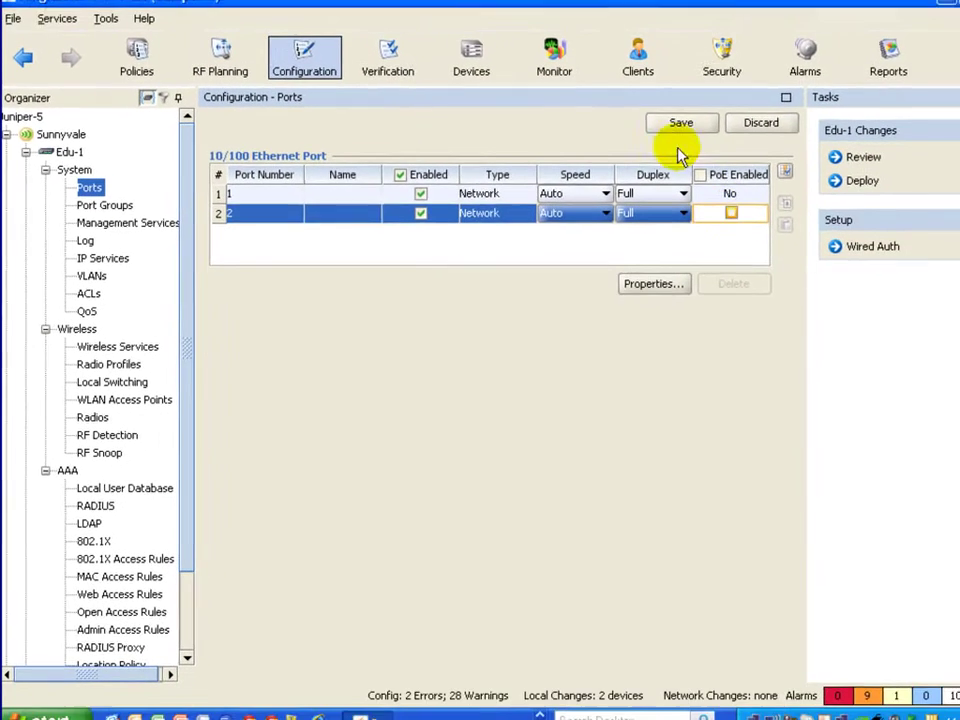
click(812, 75)
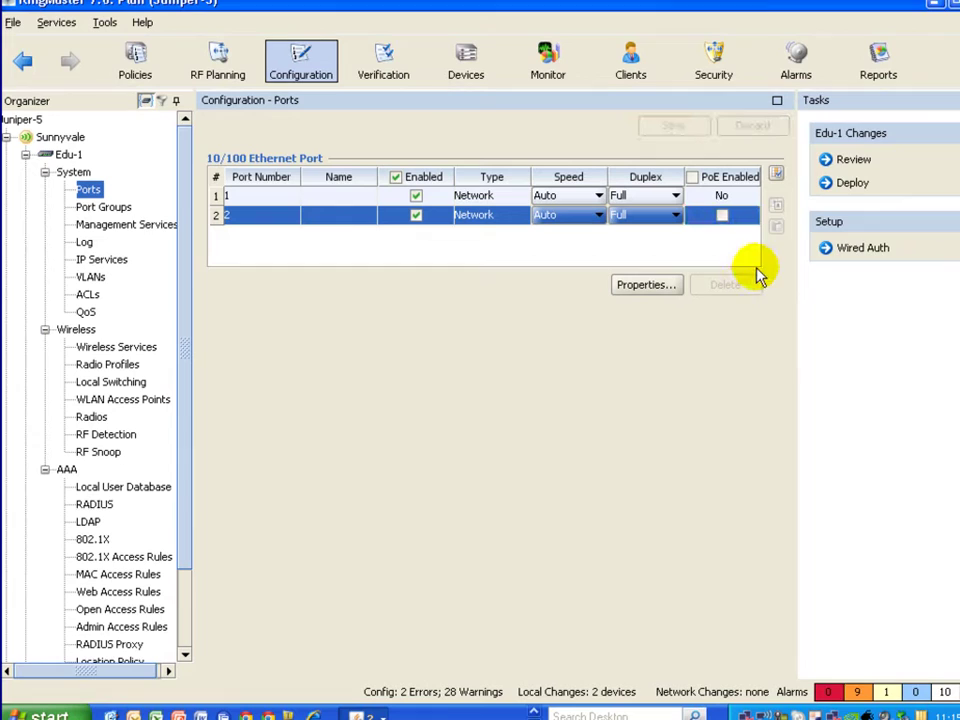
click(853, 184)
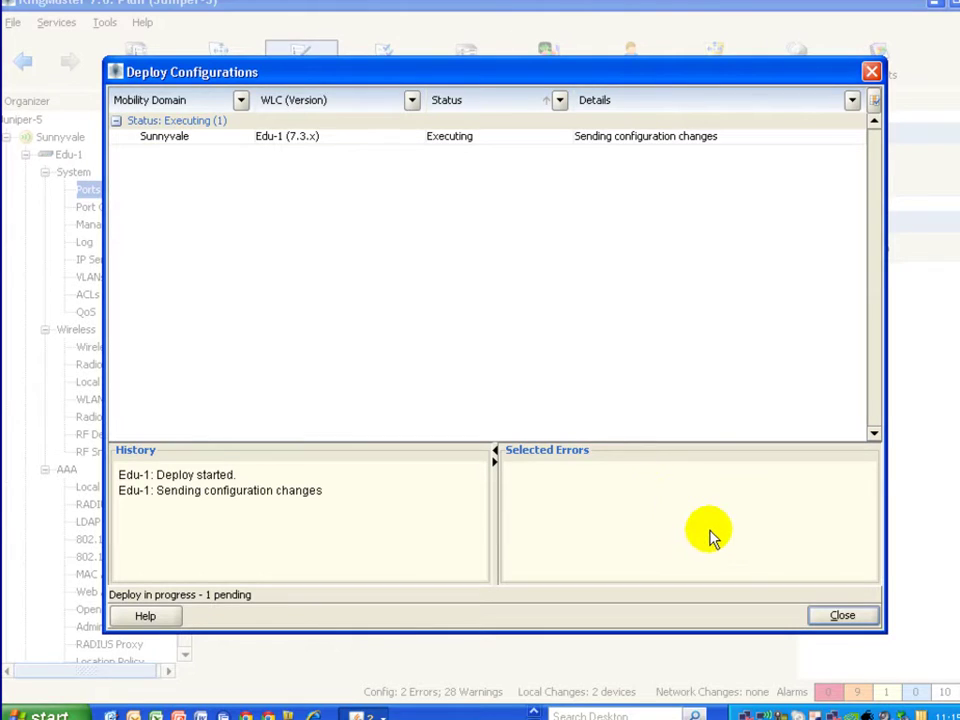
click(838, 616)
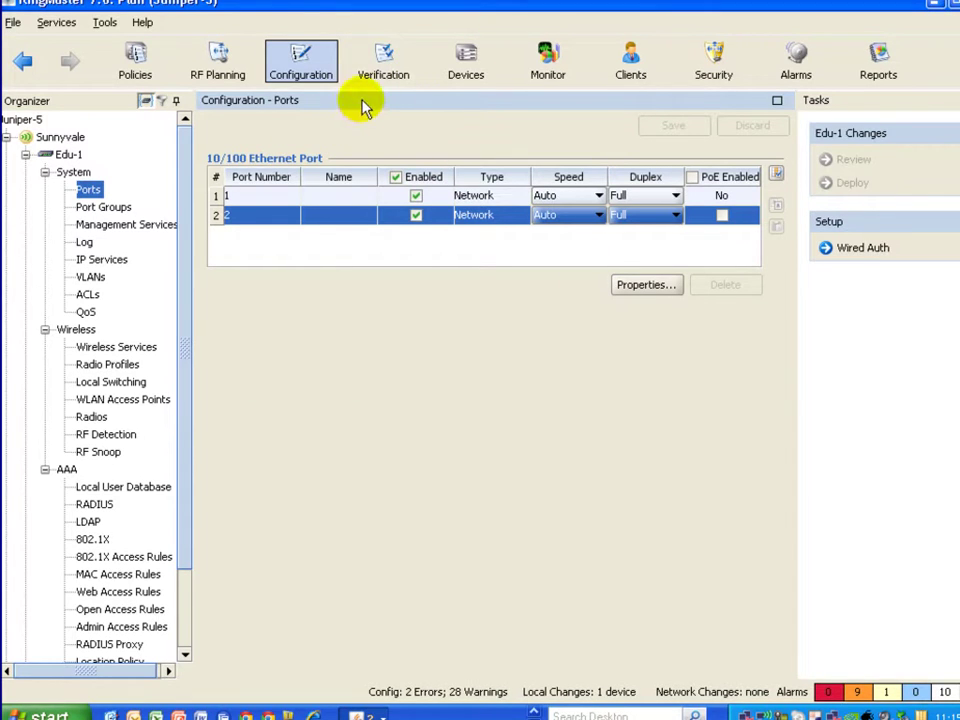
Examine the Edu-3 verification error for the default radio profile, including its service profile selection and the offered resolutions.
click(386, 78)
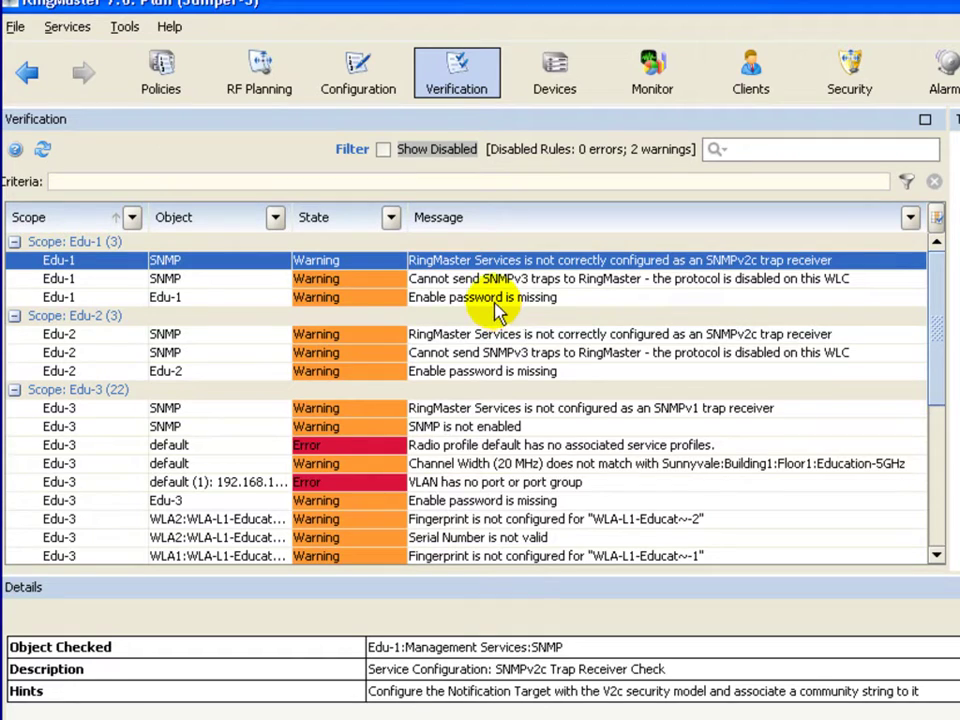
click(575, 445)
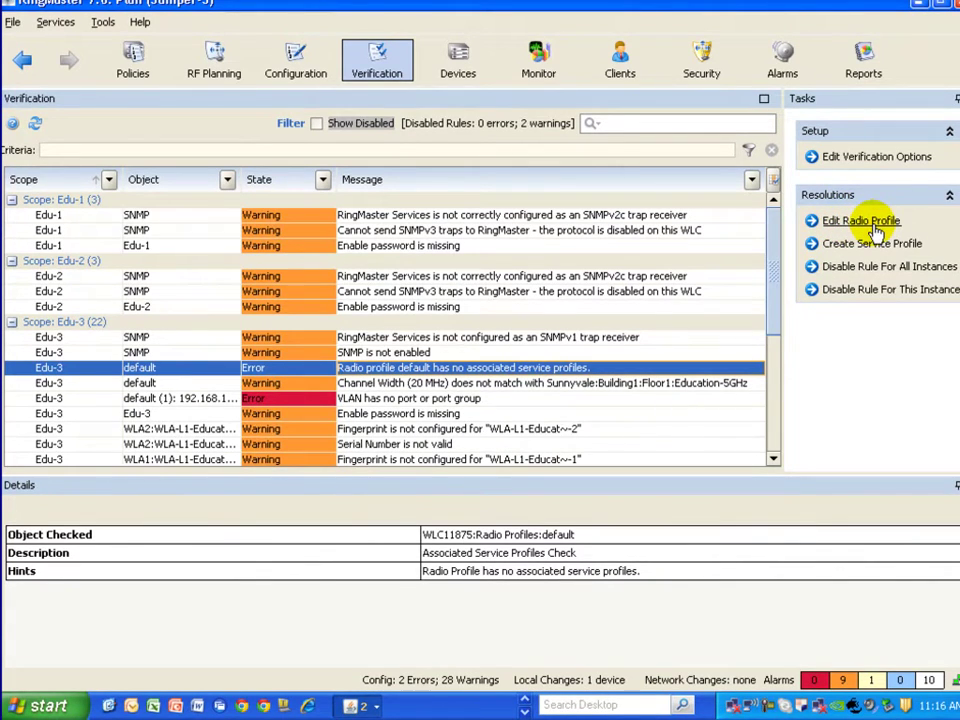
click(825, 223)
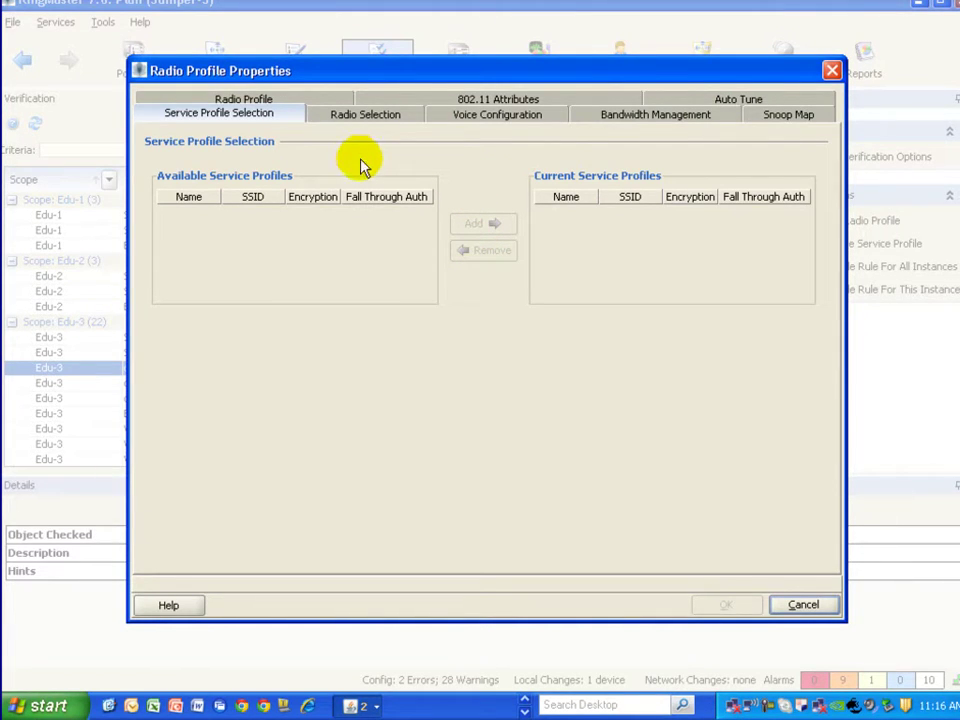
click(800, 605)
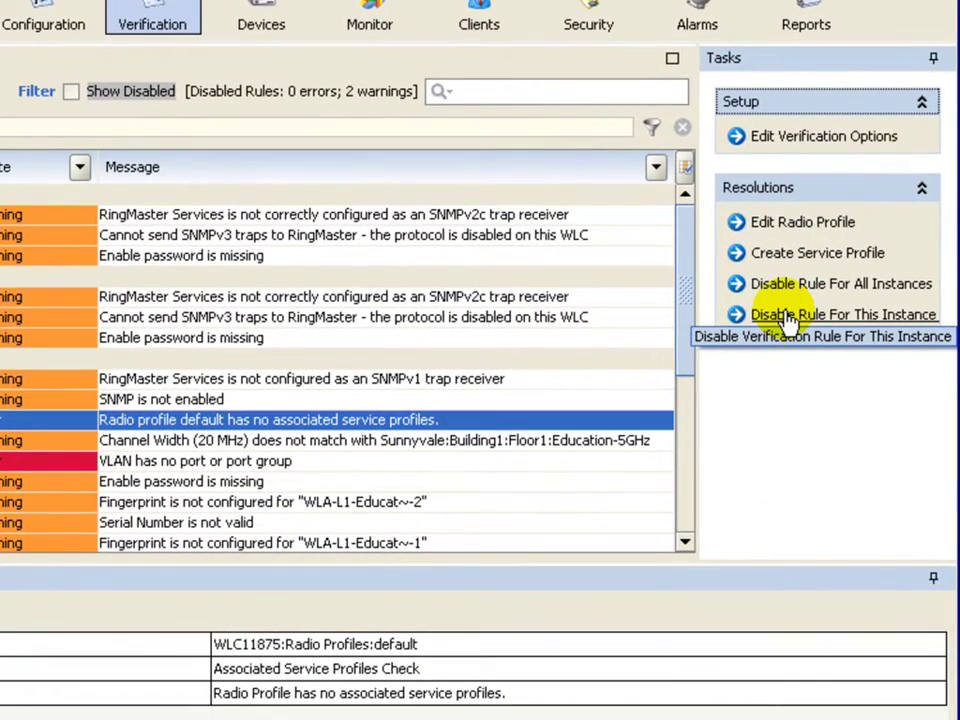
click(789, 322)
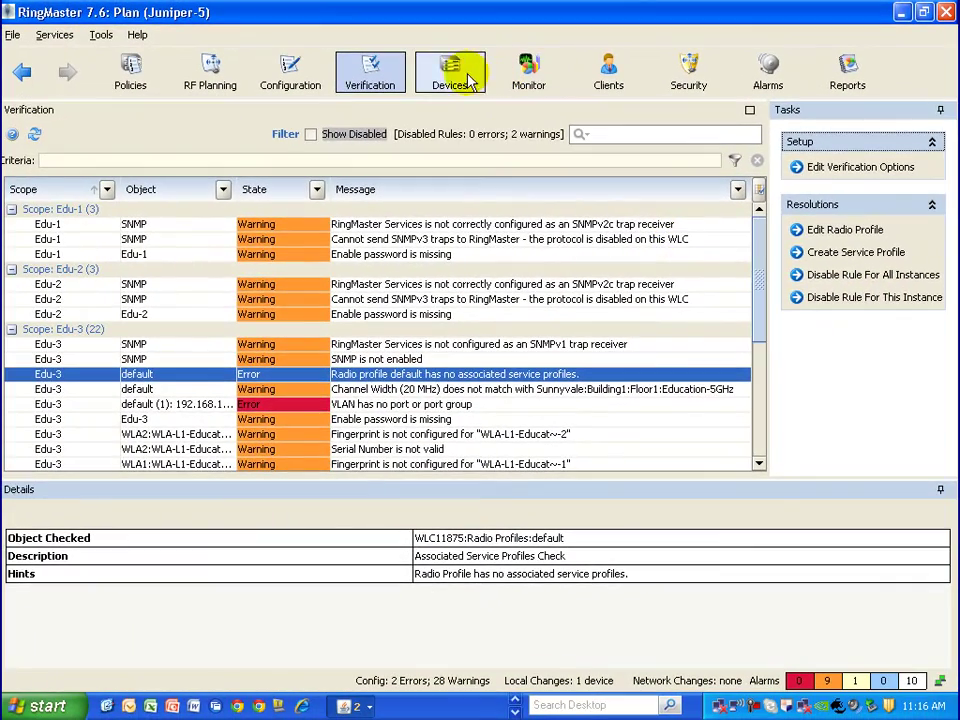
Deploy the pending local changes of controller Edu-2 from the managed devices list.
click(465, 78)
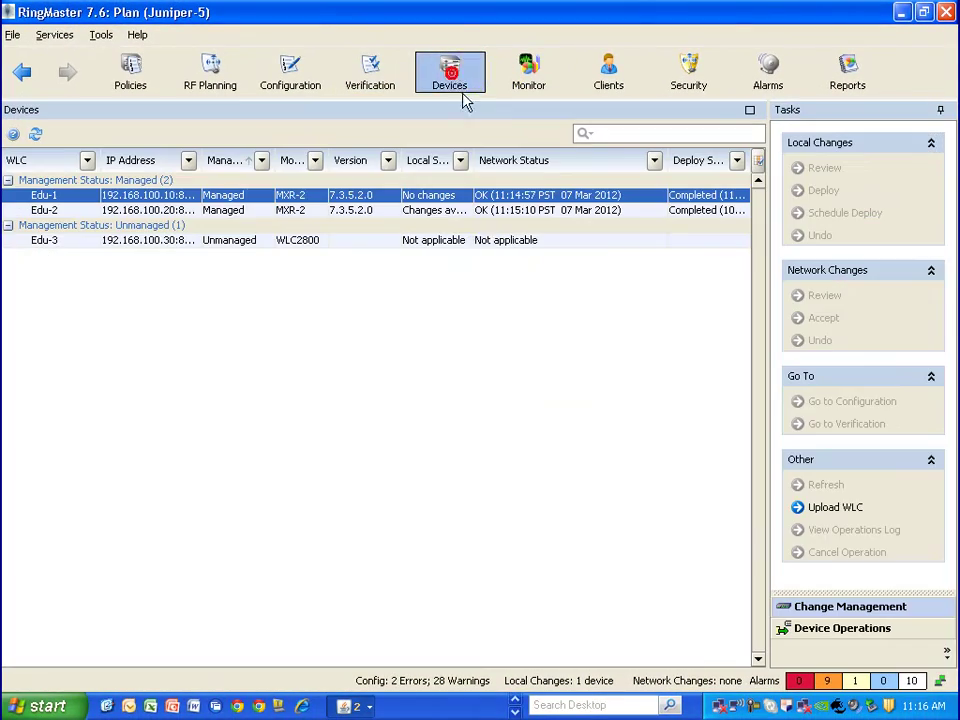
click(433, 213)
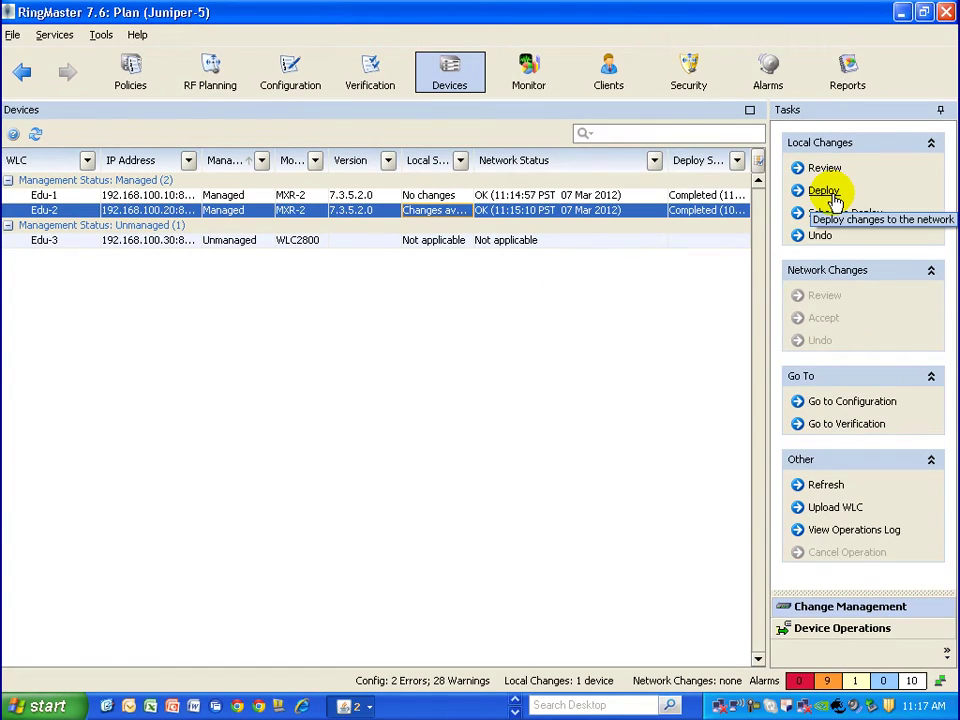
click(825, 191)
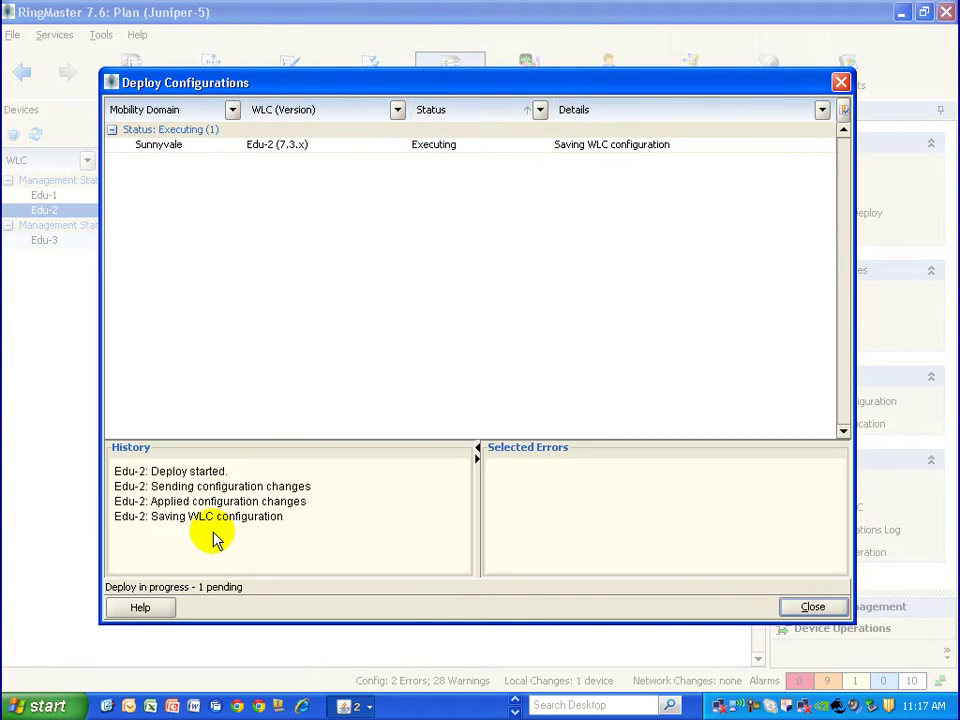
click(811, 609)
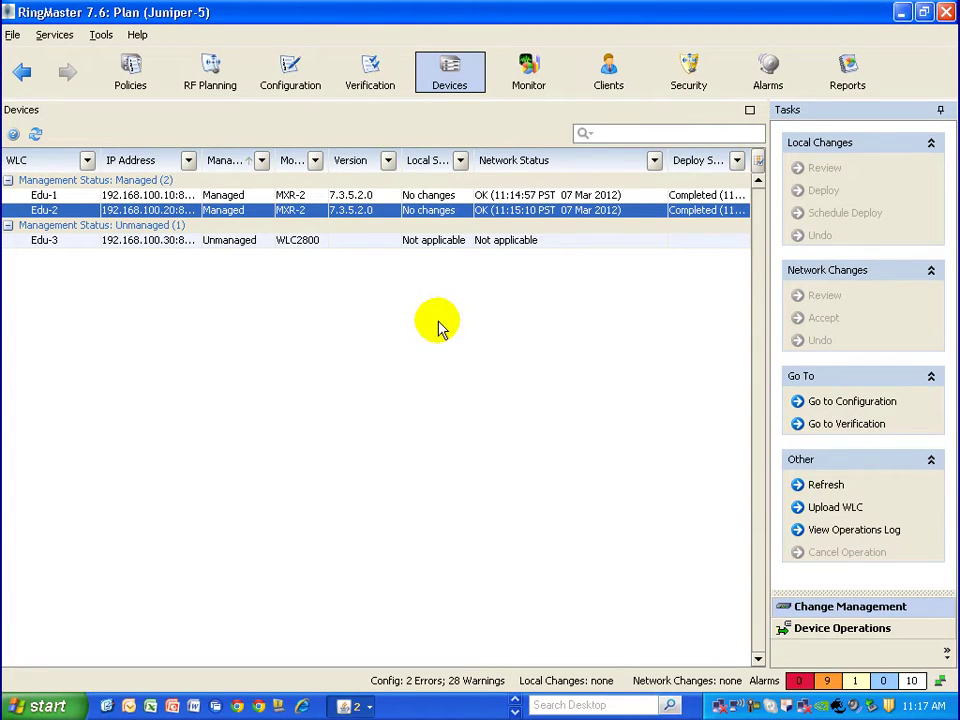
Monitor the network status, drilling down through controller Edu-1 and its access point AutoWLA9999 to Radio1.
click(512, 84)
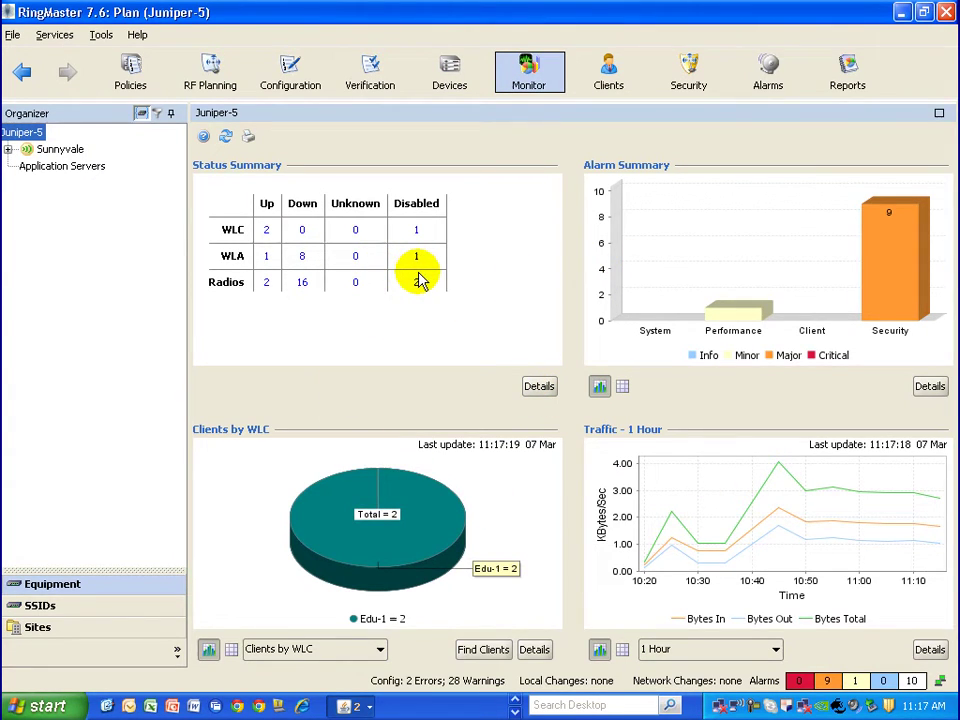
click(7, 150)
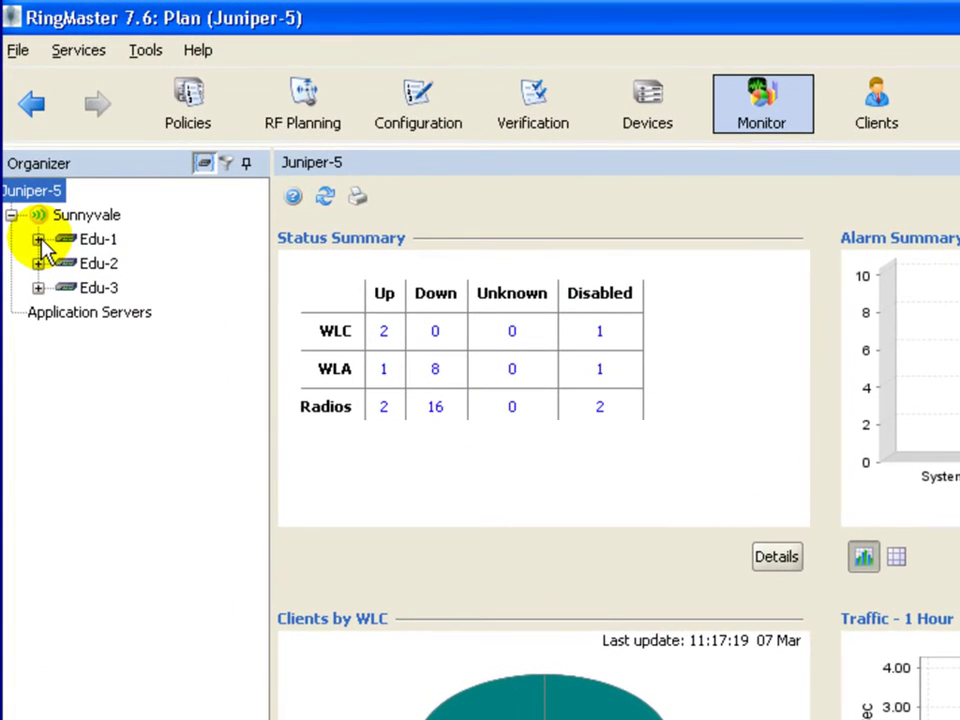
click(27, 167)
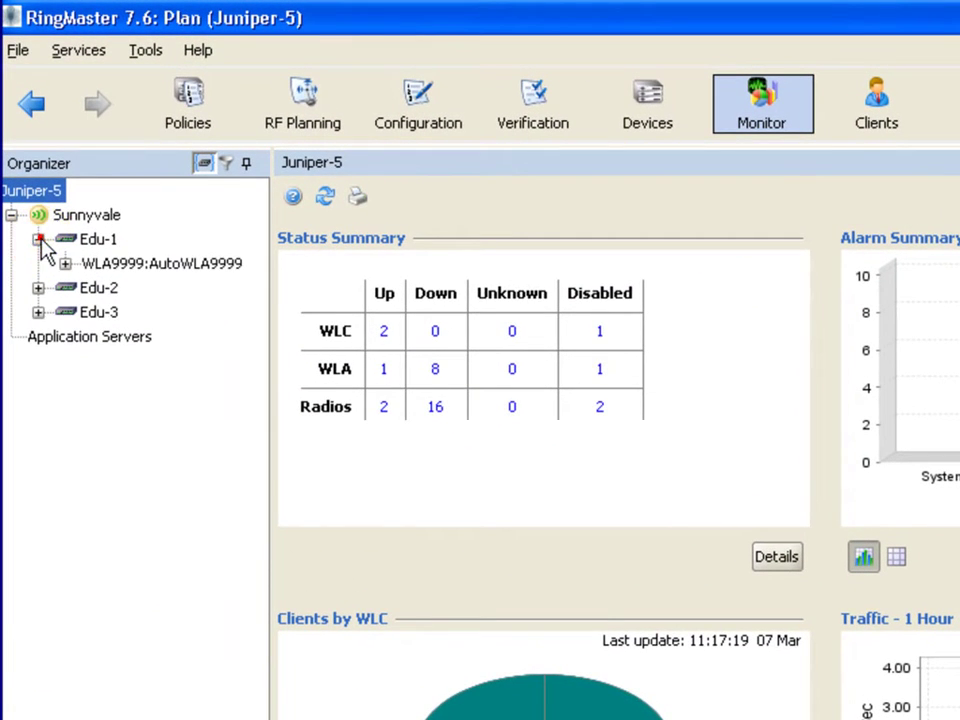
click(100, 241)
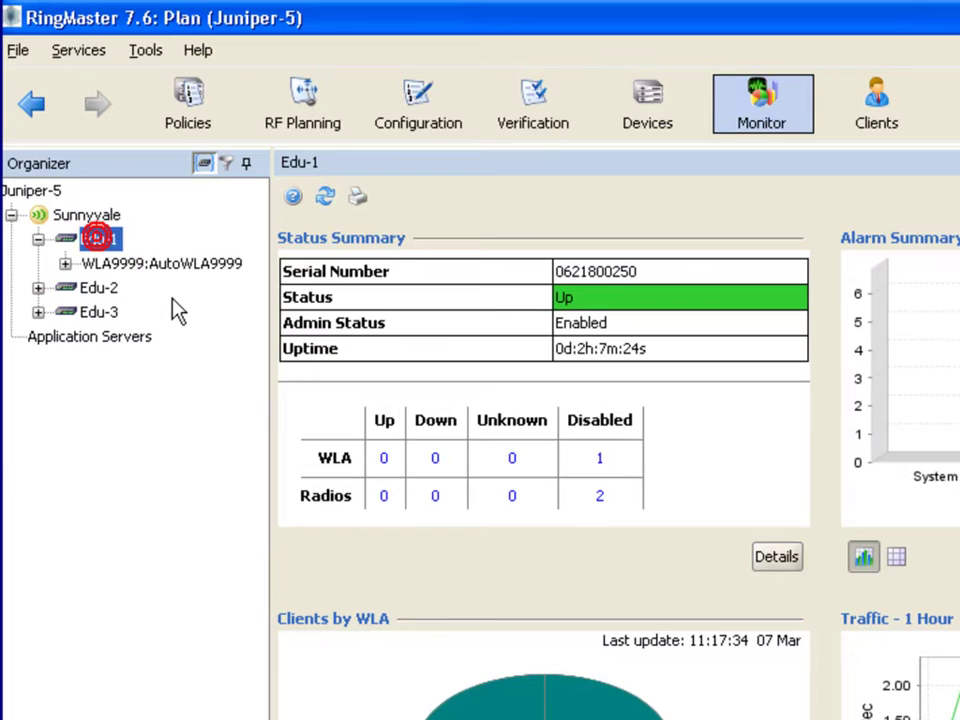
double_click(100, 264)
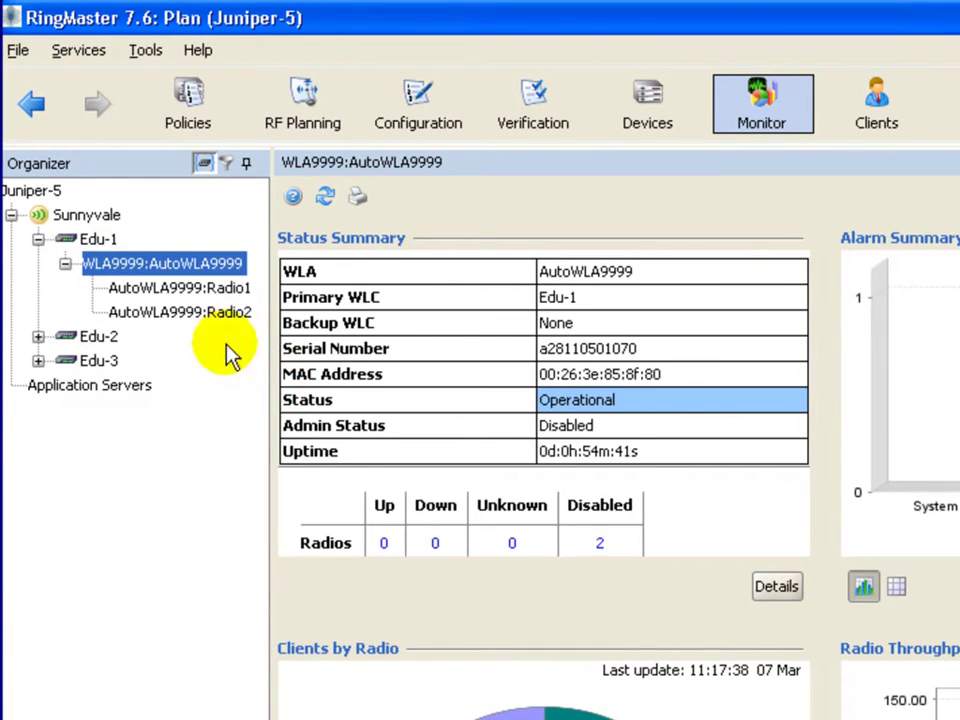
click(176, 290)
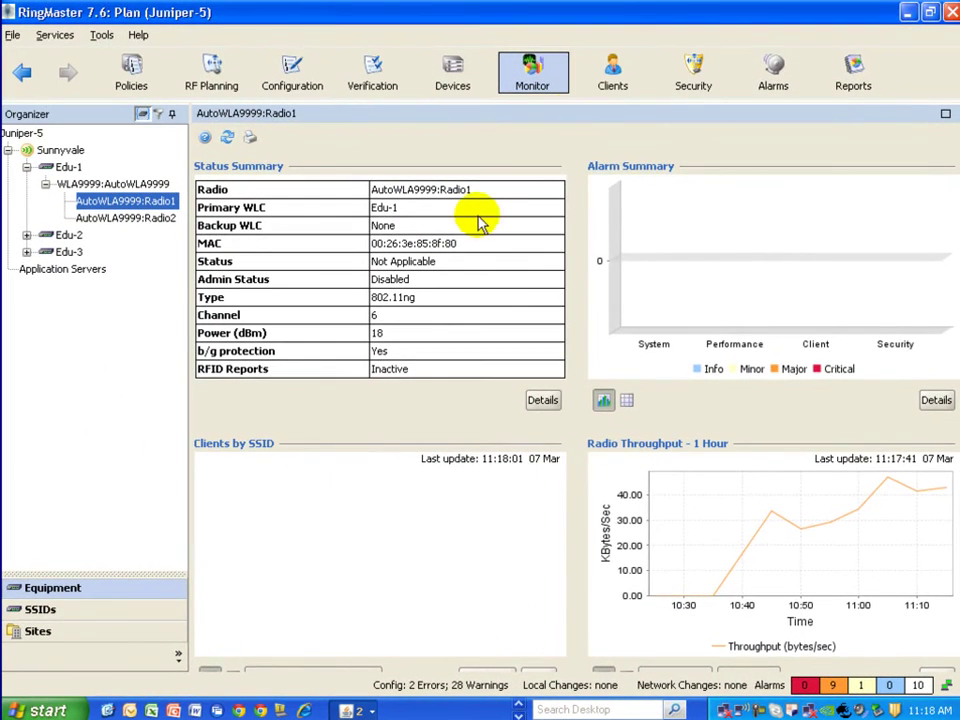
View the monitoring status of SSID edu-o-guest, and open the floor viewer for Floor1 in Building1 at the Sunnyvale site.
click(47, 611)
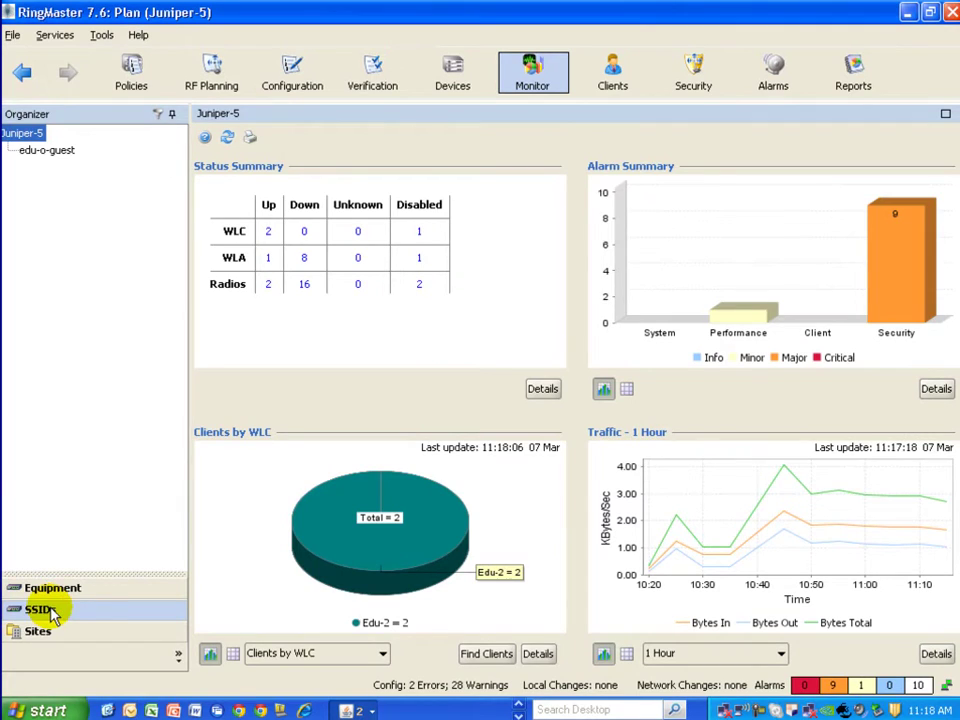
click(48, 150)
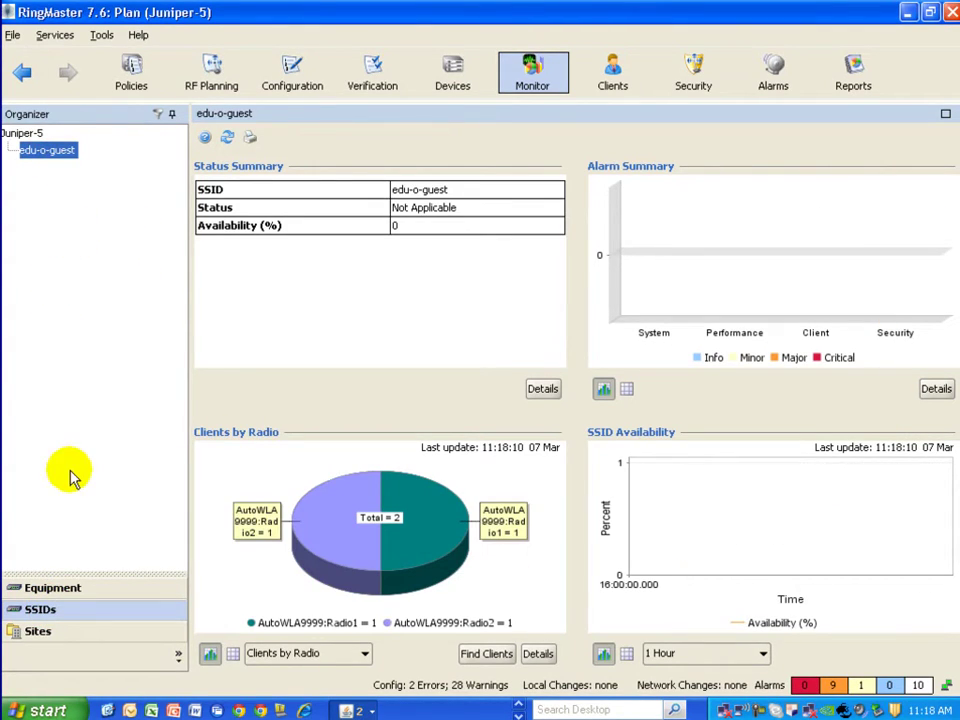
click(45, 631)
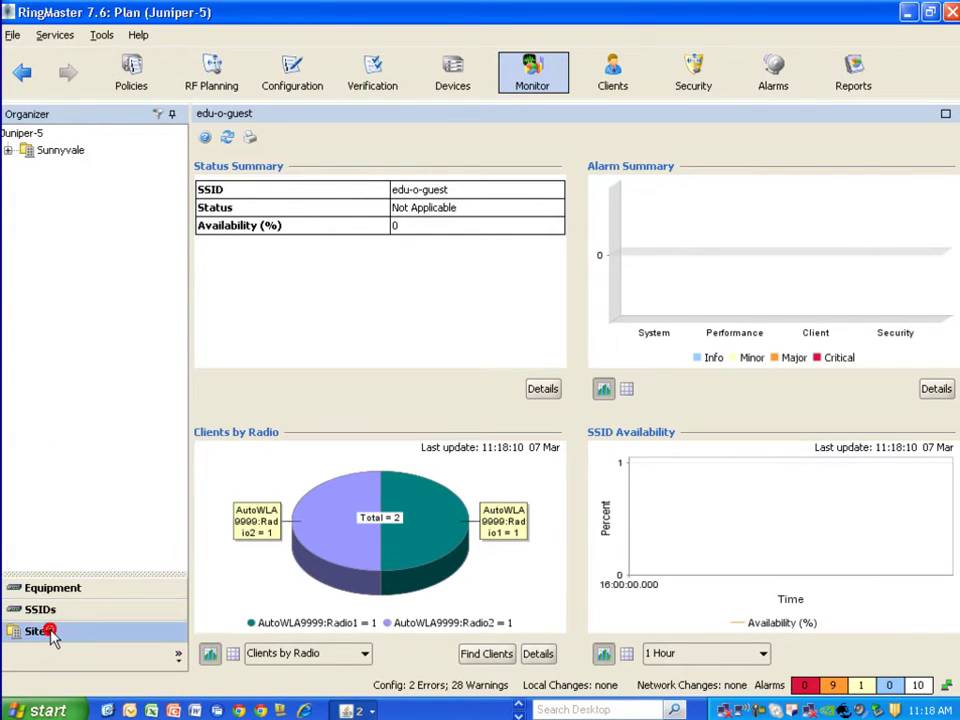
click(8, 150)
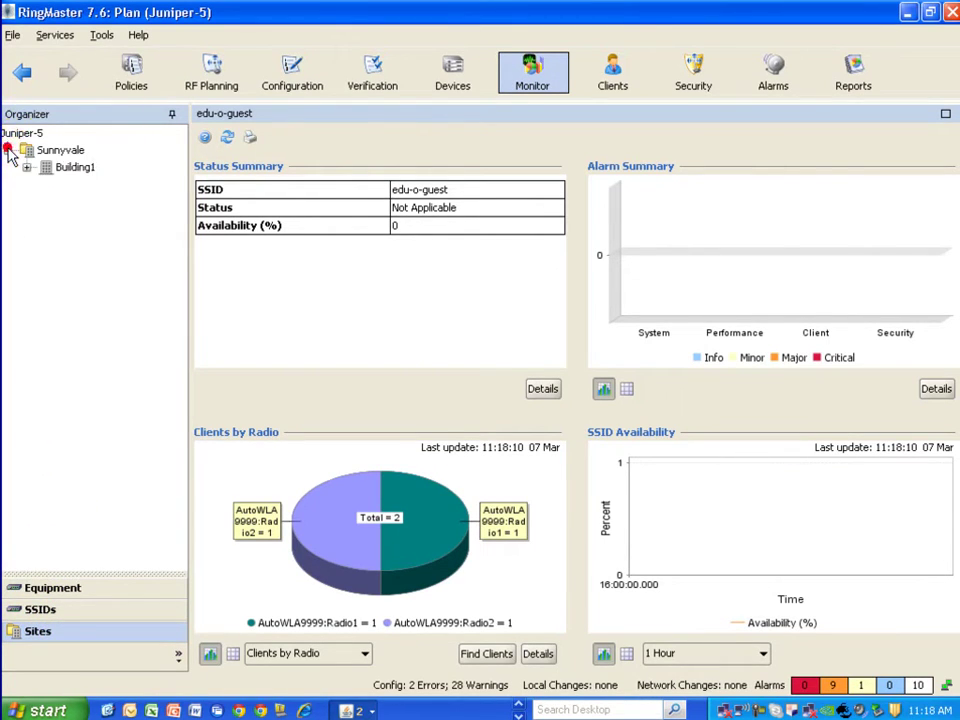
click(28, 167)
double_click(85, 184)
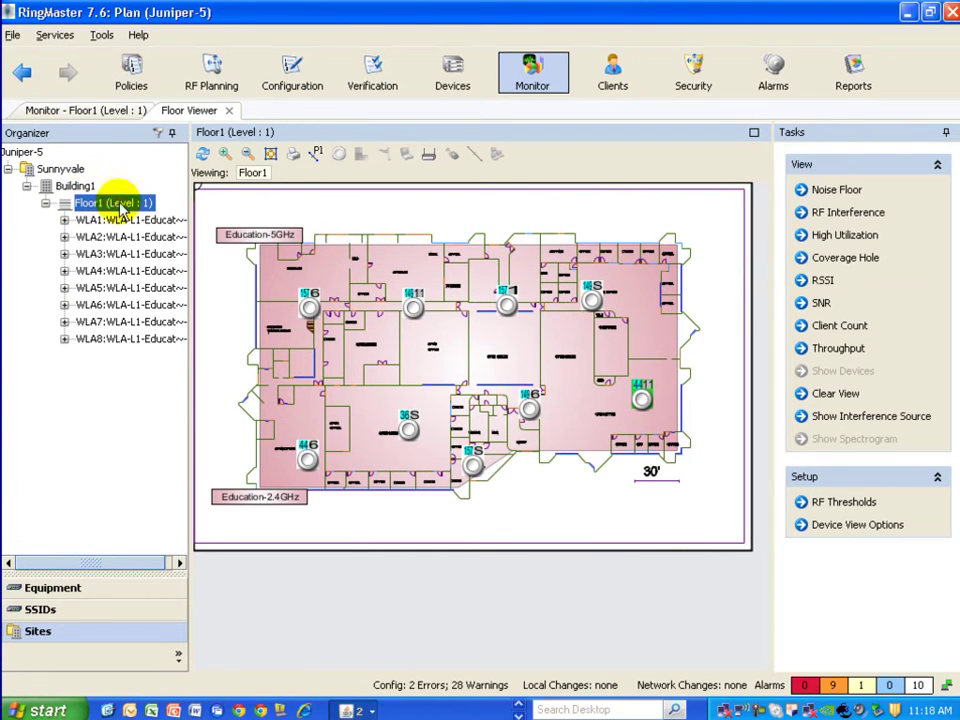
View the client overview for the network plan, with the SSID chart changed to Clients by Radio Type.
click(605, 70)
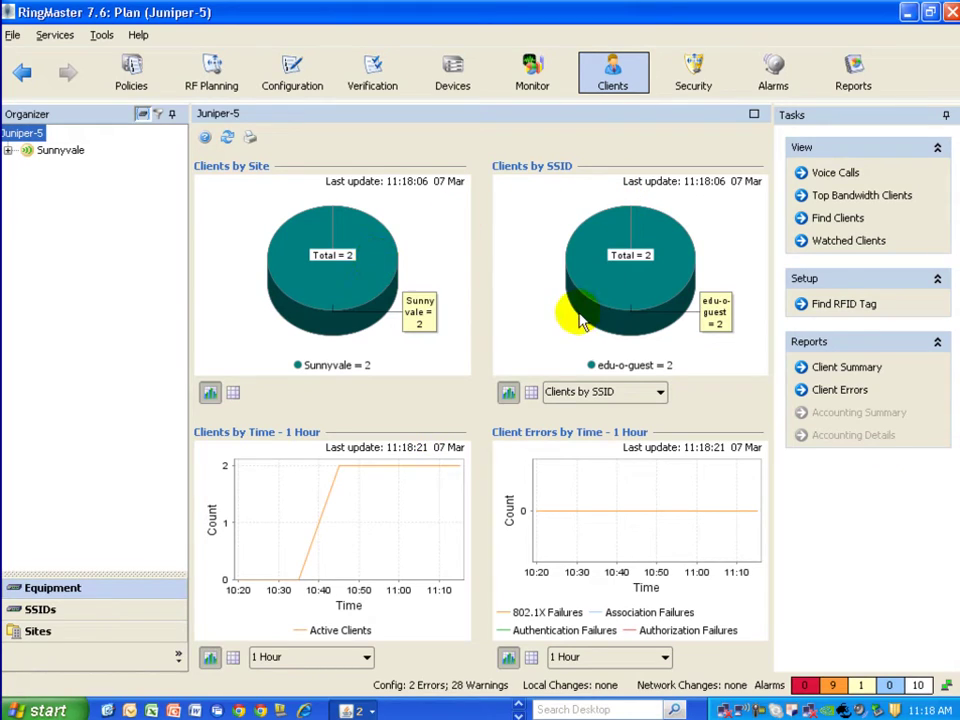
click(662, 395)
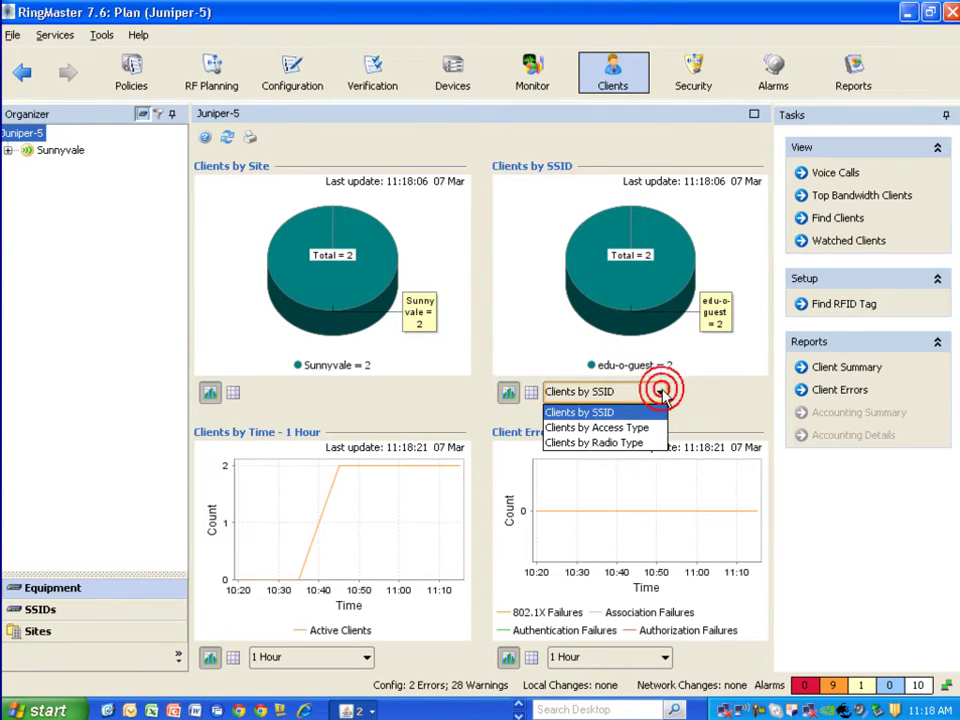
click(641, 442)
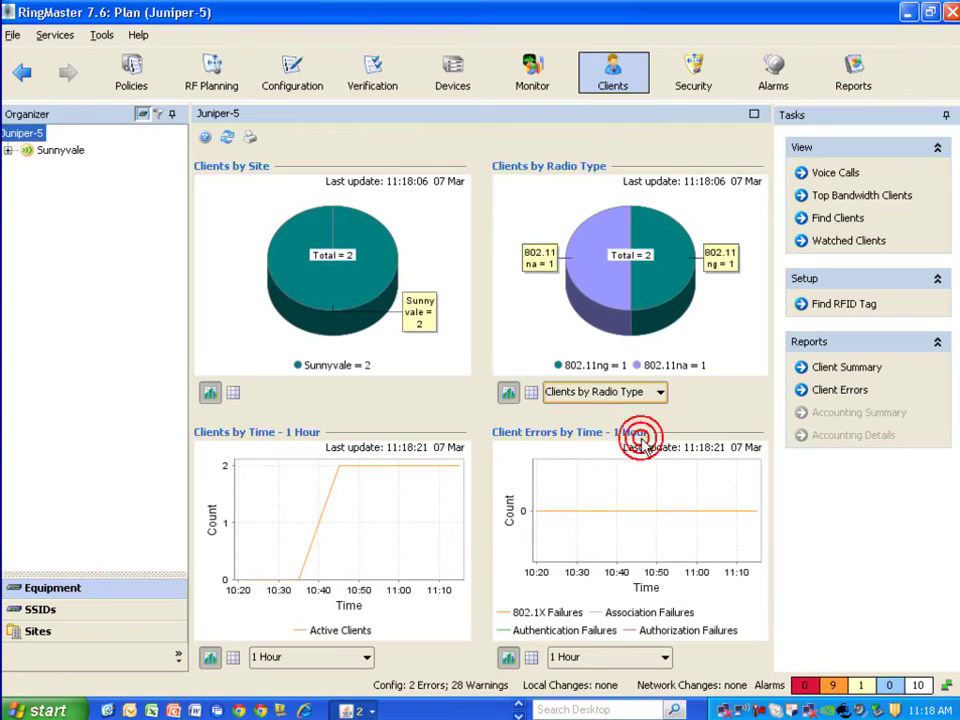
Examine the details and events of the IDS alarms reported under Security, and review the alarm type settings in Alarm Setup without changing them.
click(695, 80)
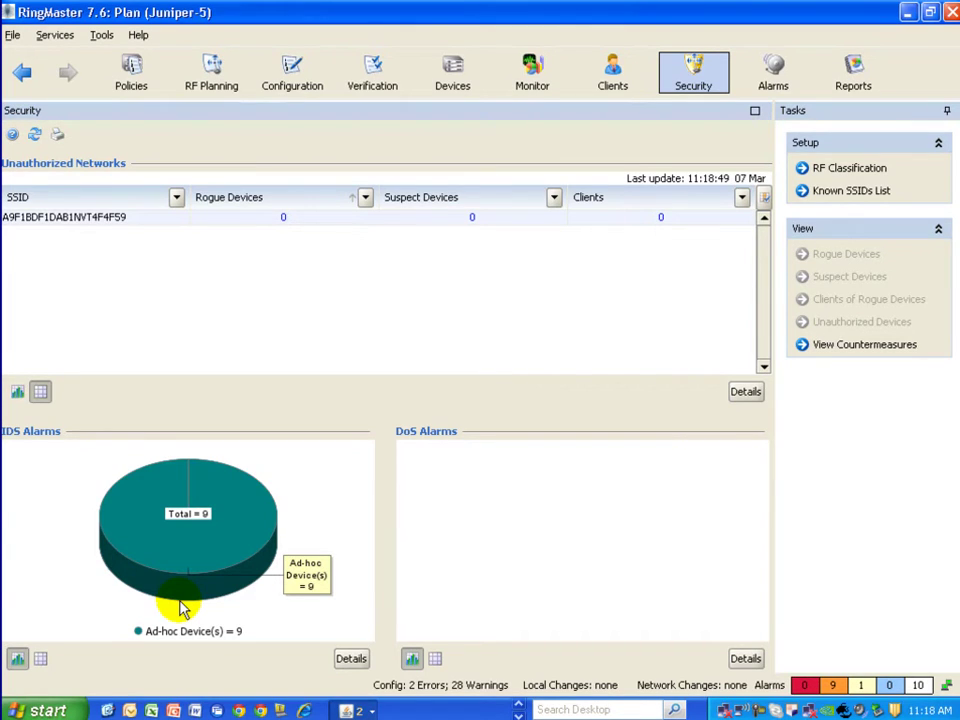
click(354, 660)
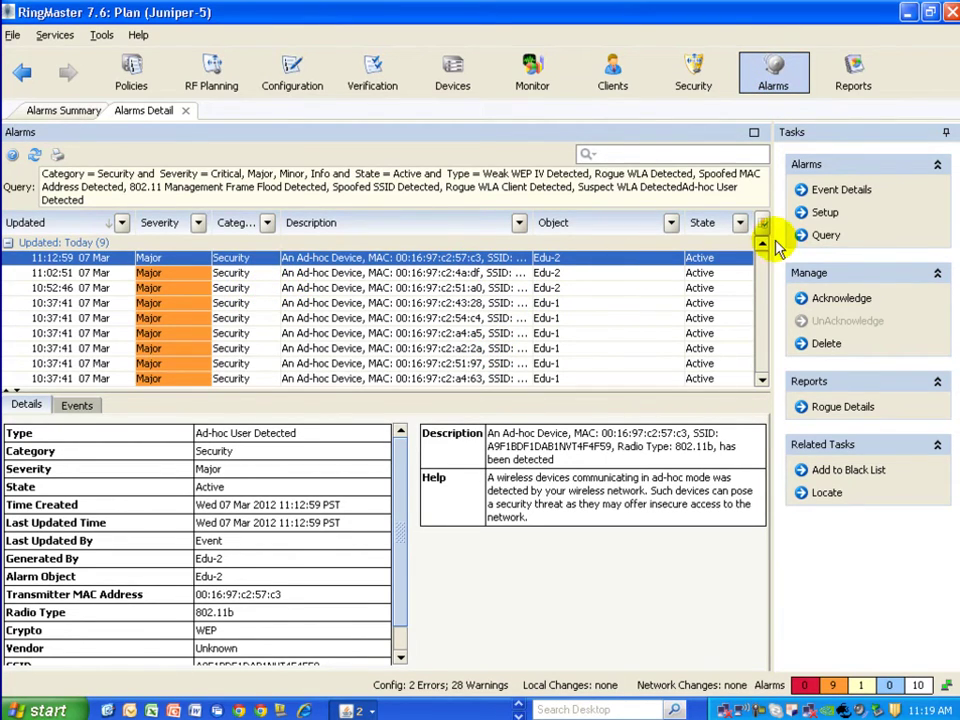
click(76, 405)
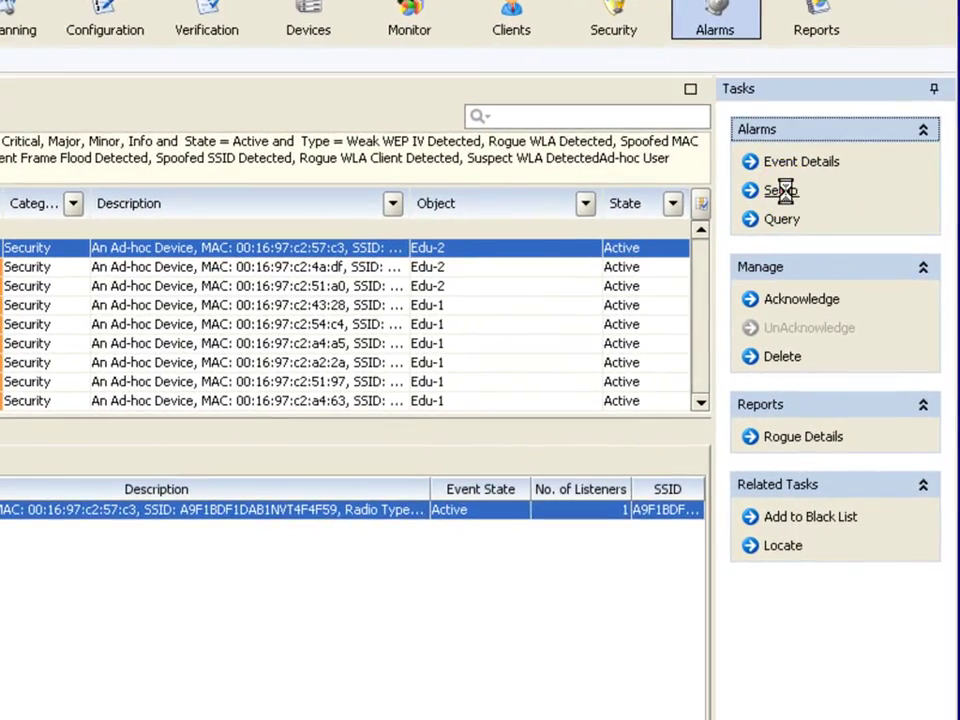
click(825, 213)
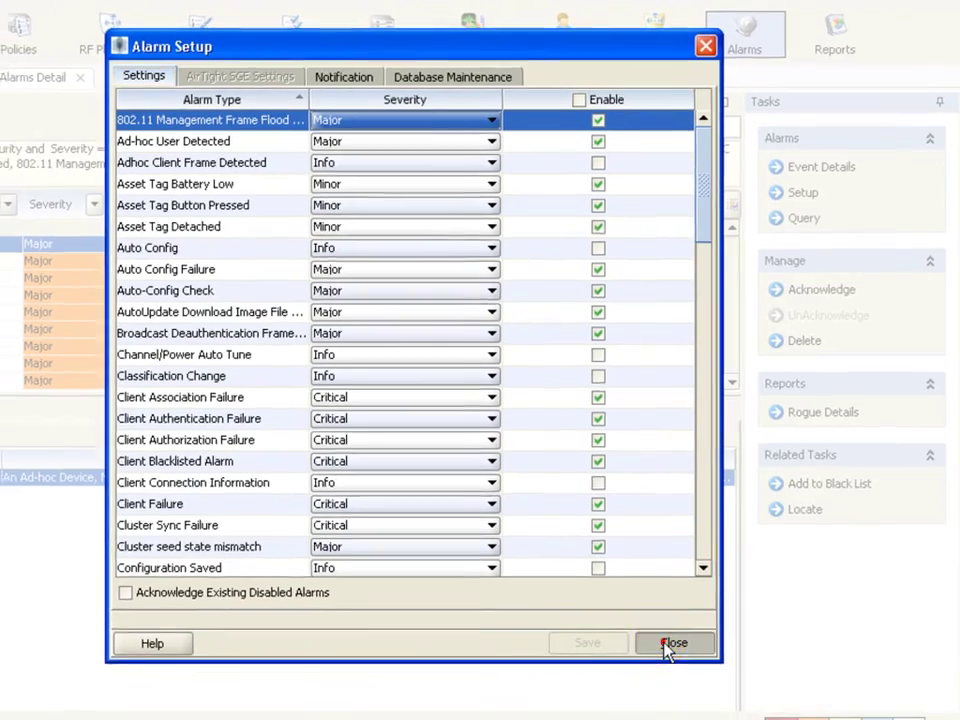
click(670, 646)
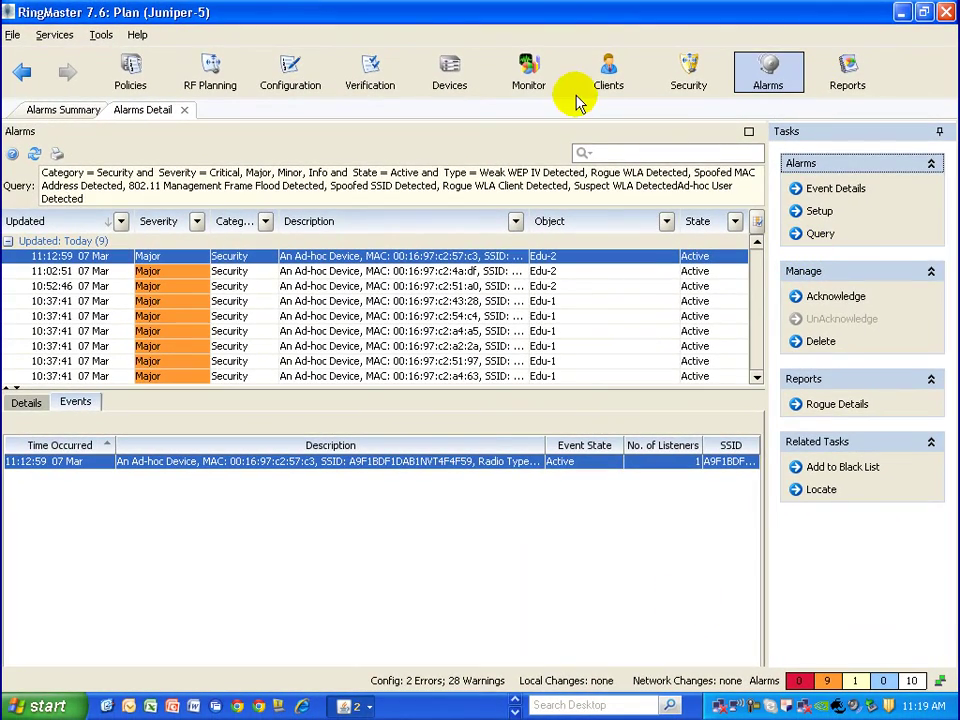
View the available report categories and list the report types under Configuration.
click(851, 80)
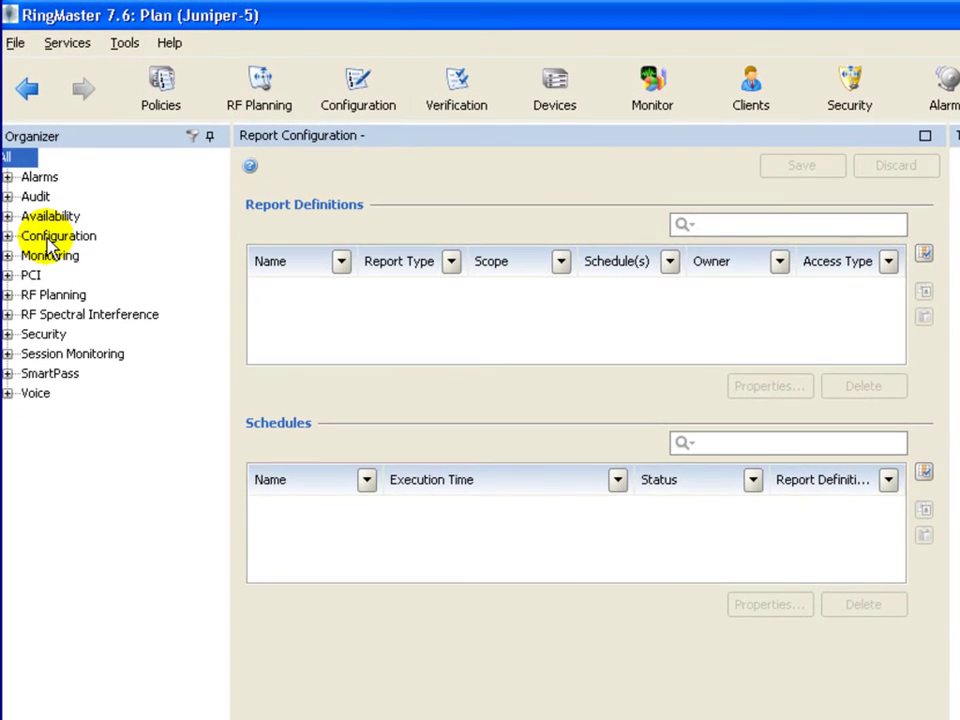
click(8, 237)
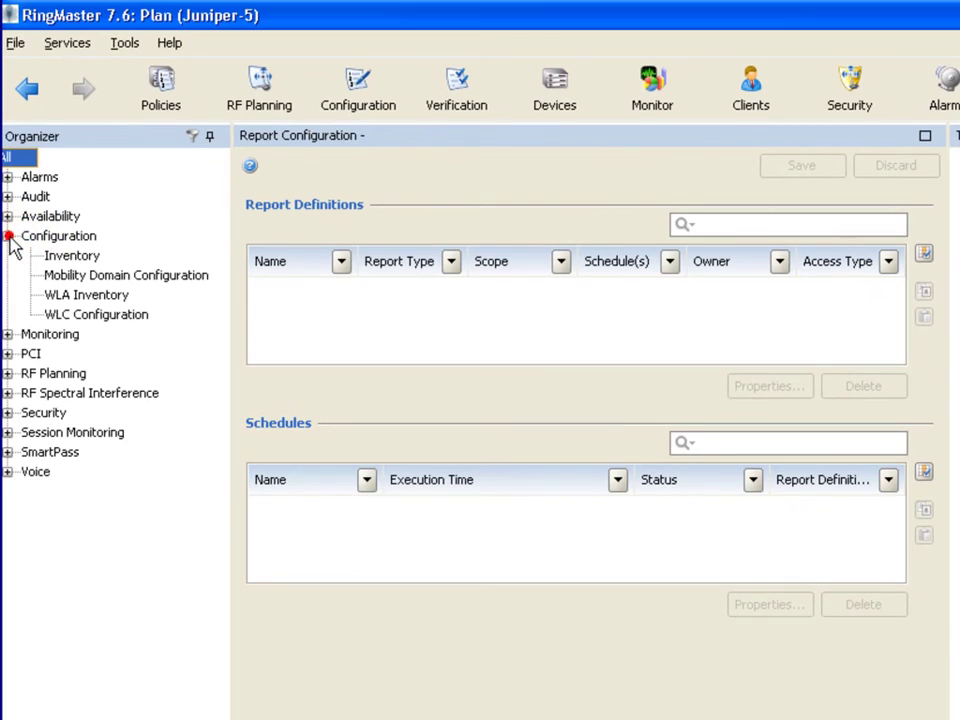